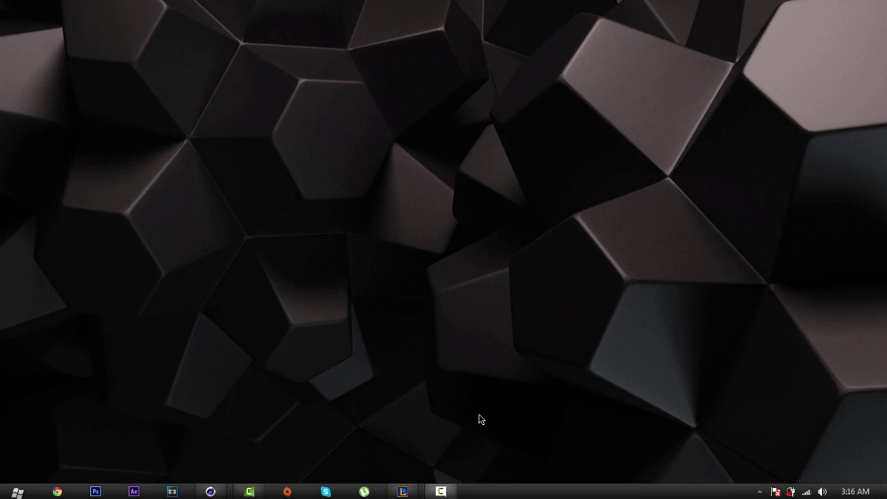
Step: Switch to Cinema 4D and delete the Pipe 2 and Pipe 1 groups from the pipe tut.c4d scene
{"action": "left_click", "coordinate": [211, 491]}
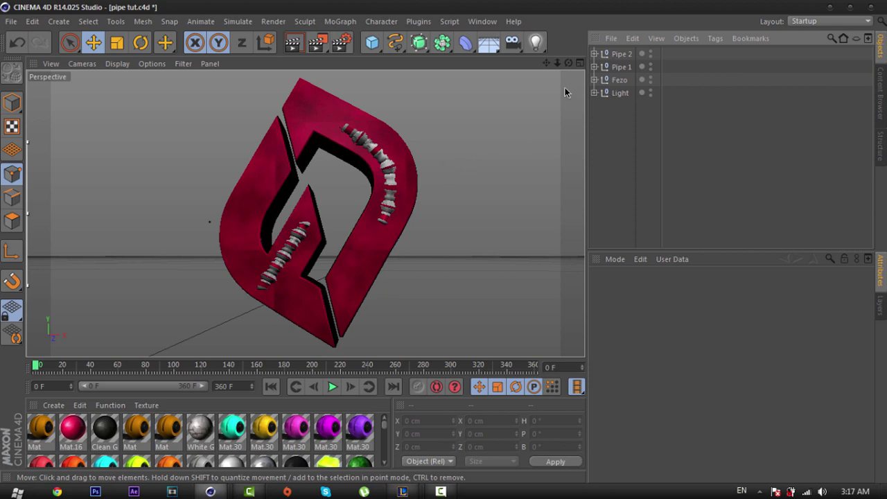
{"action": "left_click_drag", "start_coordinate": [568, 63], "coordinate": [444, 244]}
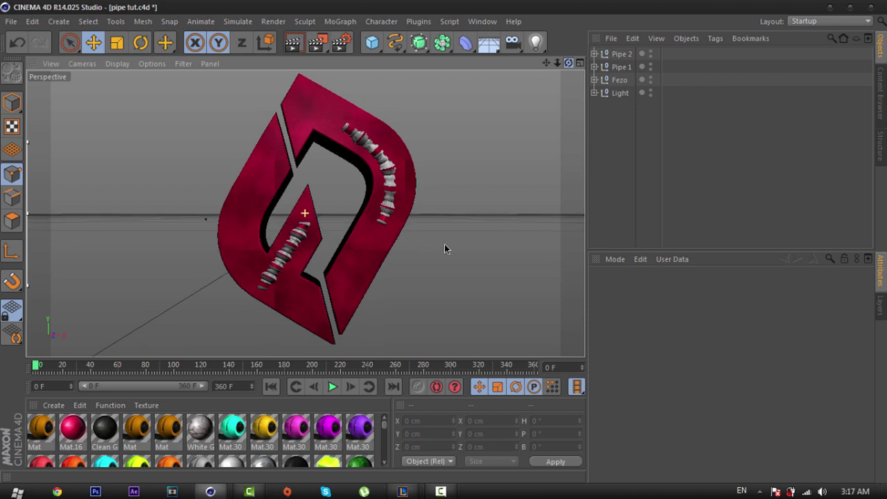
{"action": "left_click", "coordinate": [625, 54]}
{"action": "key", "text": "Delete"}
{"action": "left_click", "coordinate": [627, 55]}
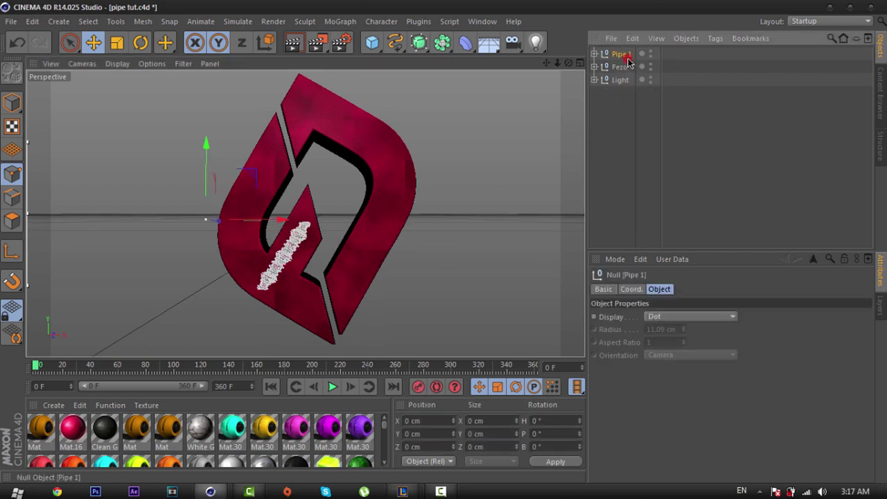
{"action": "key", "text": "Delete"}
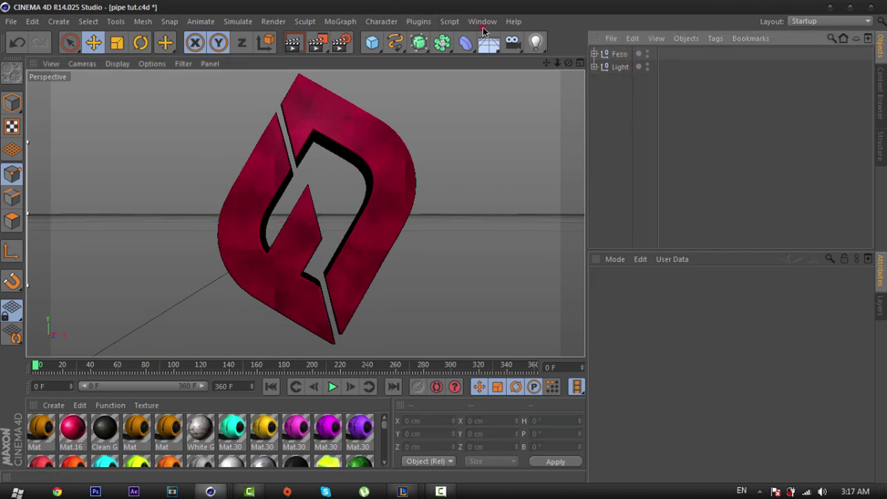
Step: In Models.c4d, expand the Models and Cylinder groups and copy the second pipe object, listed between little2 and Pipe1
{"action": "left_click", "coordinate": [483, 22]}
{"action": "left_click", "coordinate": [499, 289]}
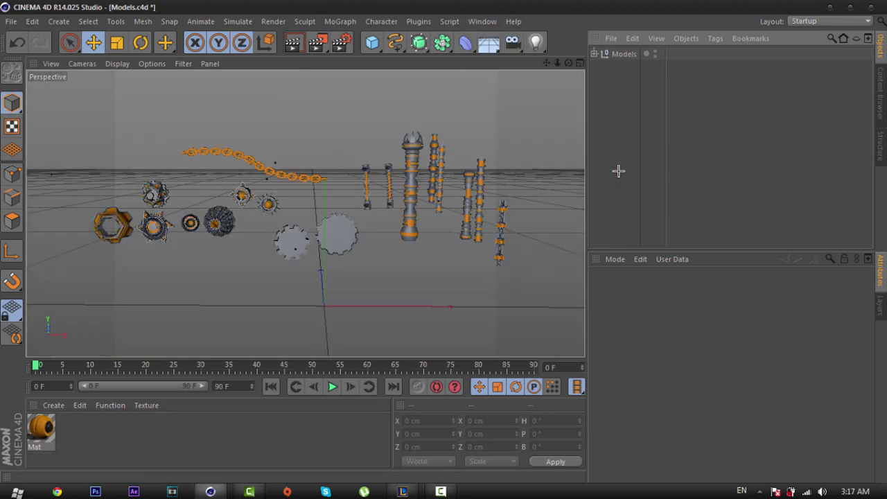
{"action": "left_click", "coordinate": [435, 148]}
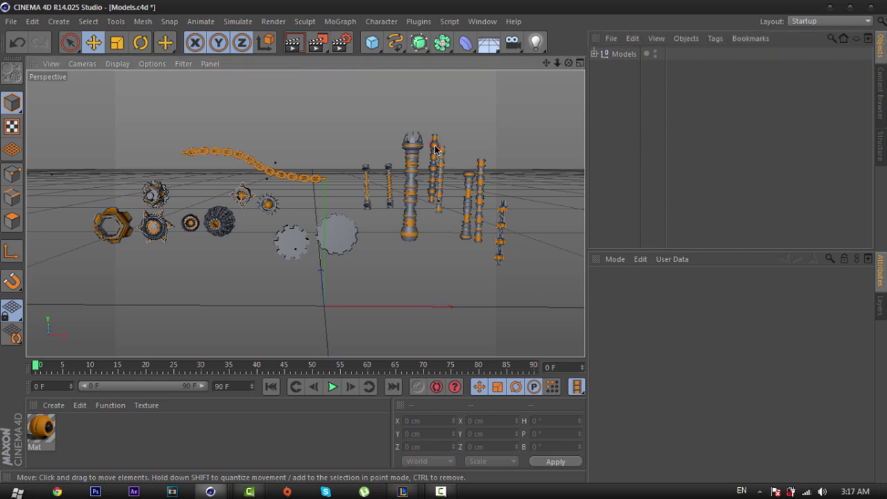
{"action": "left_click", "coordinate": [482, 184]}
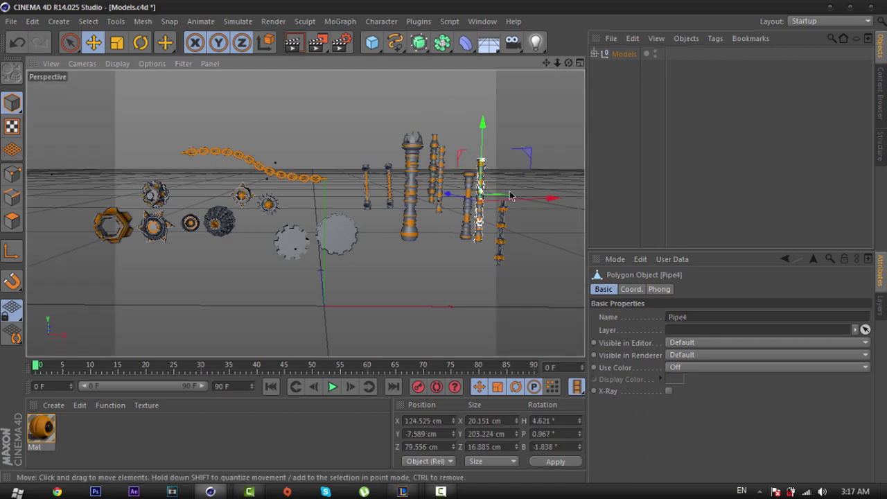
{"action": "left_click", "coordinate": [435, 144]}
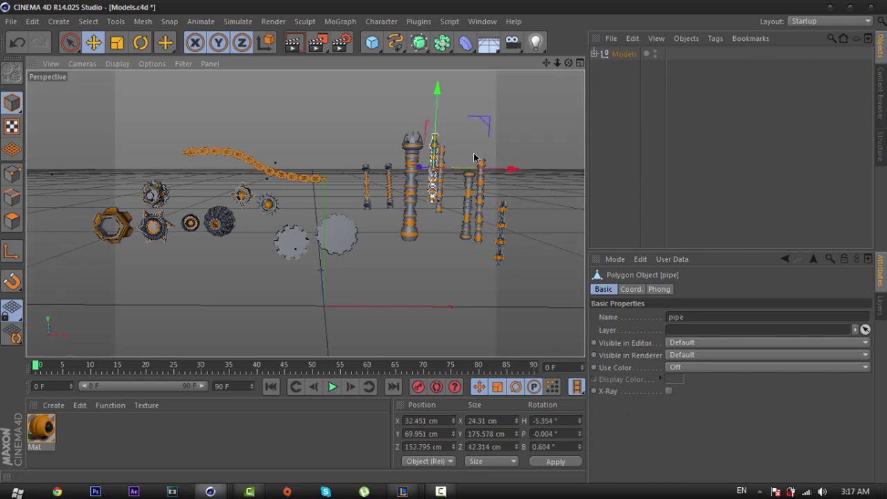
{"action": "left_click", "coordinate": [595, 54]}
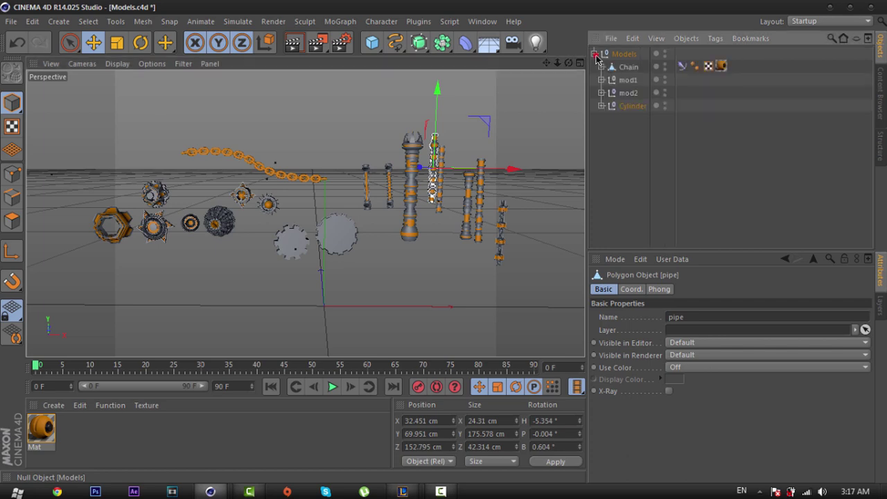
{"action": "left_click", "coordinate": [602, 108]}
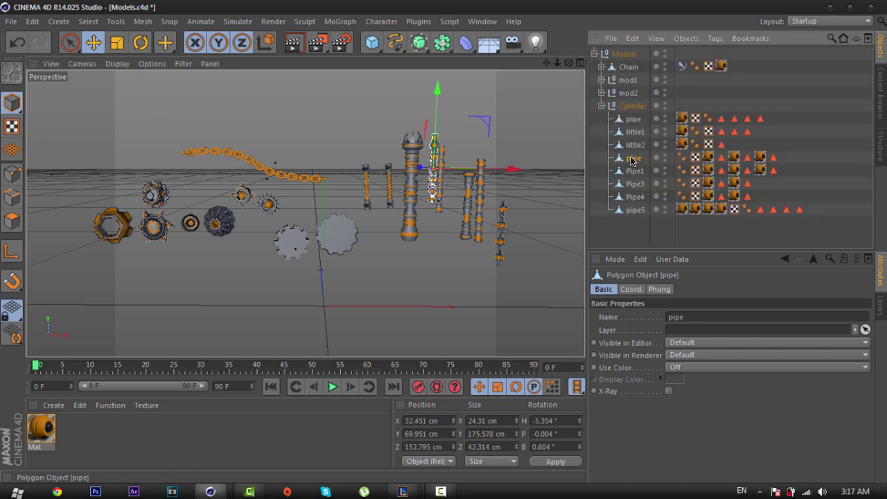
{"action": "left_click", "coordinate": [632, 159]}
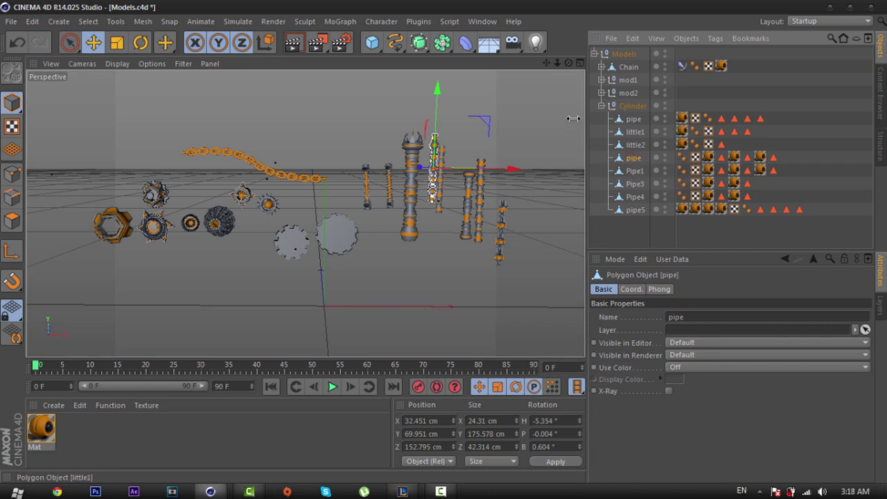
Step: Return to the pipe tut.c4d scene and paste the copied pipe into it
{"action": "left_click", "coordinate": [482, 23]}
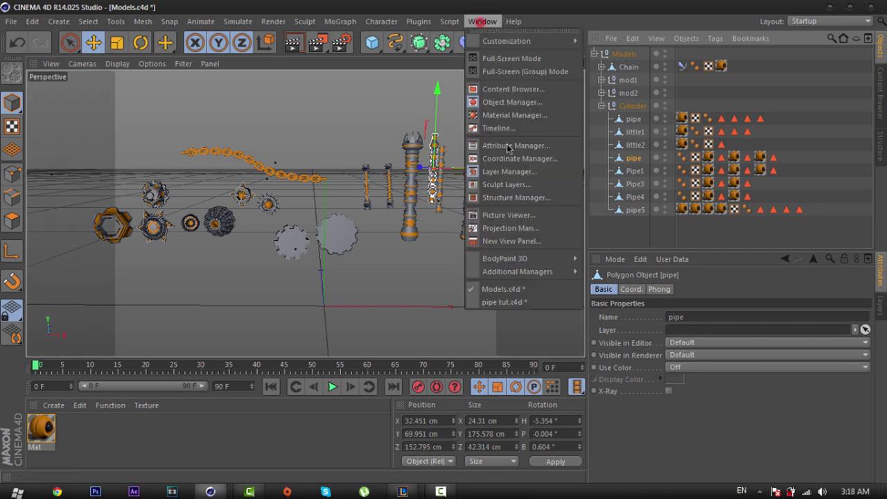
{"action": "left_click", "coordinate": [503, 302]}
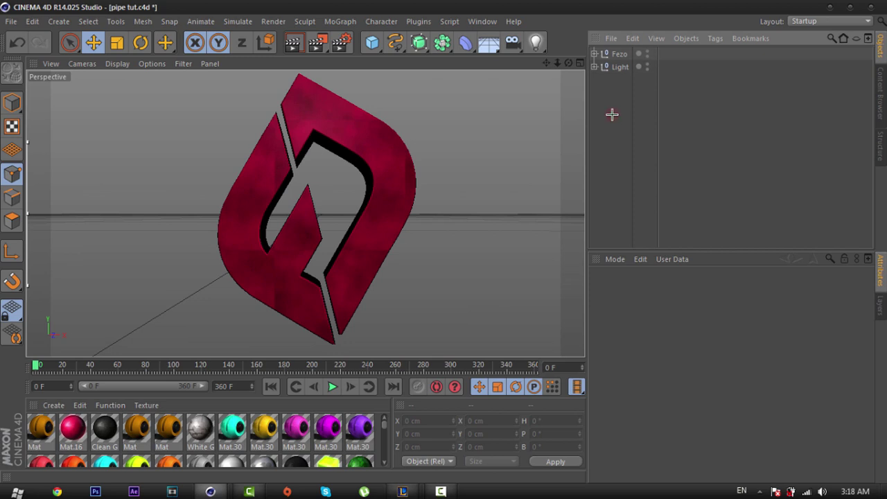
{"action": "key", "text": "ctrl+v"}
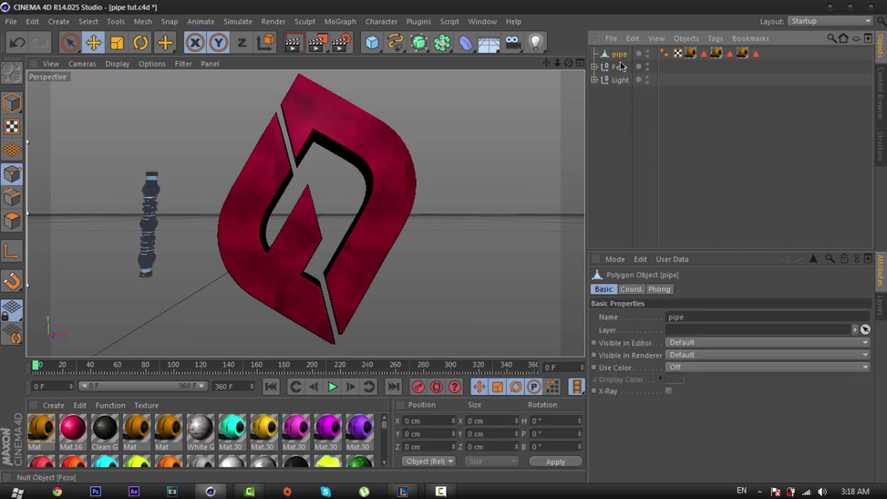
{"action": "left_click", "coordinate": [621, 162]}
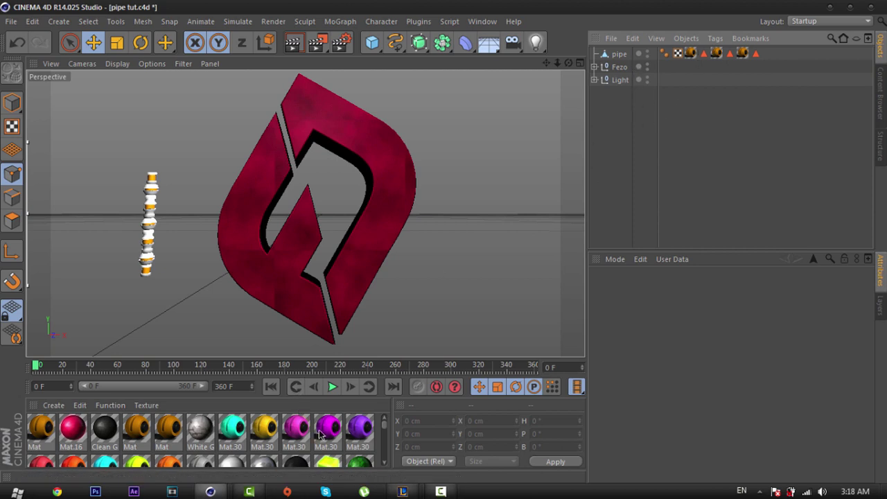
Step: Set the glow of material Mat.16 to 300% outer strength and a 5 cm radius
{"action": "double_click", "coordinate": [81, 432]}
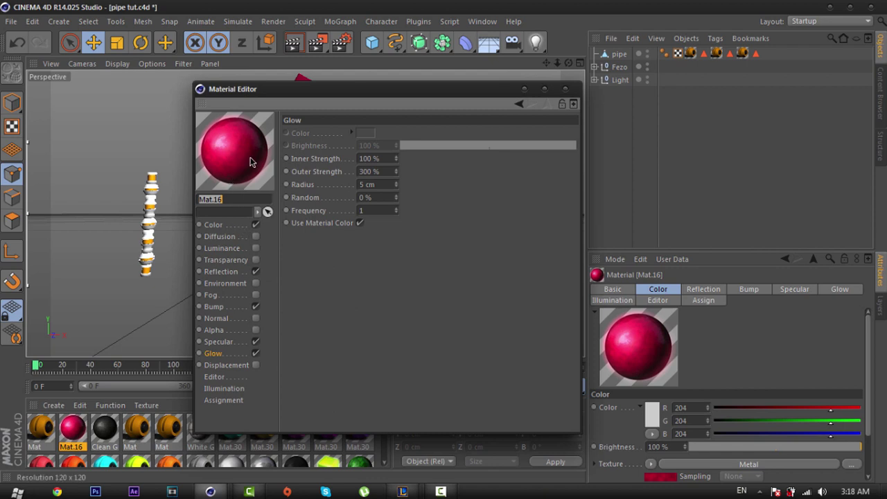
{"action": "left_click", "coordinate": [224, 354]}
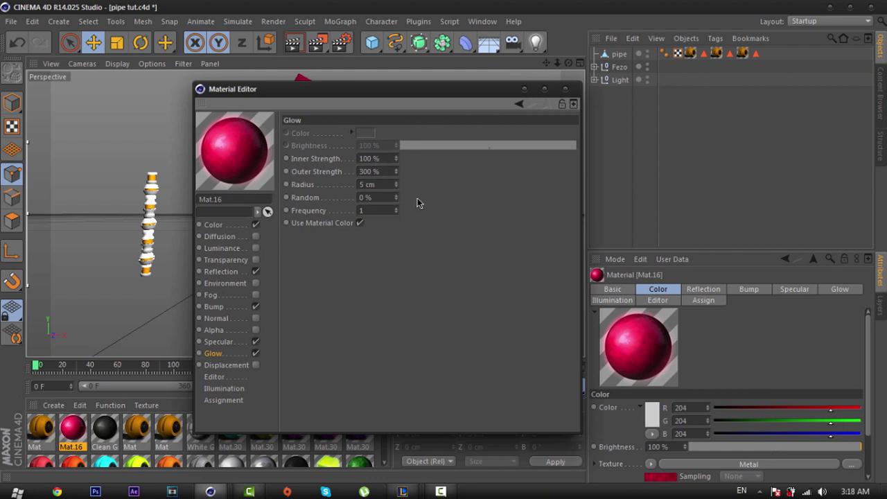
{"action": "double_click", "coordinate": [368, 171]}
{"action": "type", "text": "300"}
{"action": "key", "text": "Return"}
{"action": "double_click", "coordinate": [369, 184]}
{"action": "key", "text": "Return"}
{"action": "left_click", "coordinate": [566, 92]}
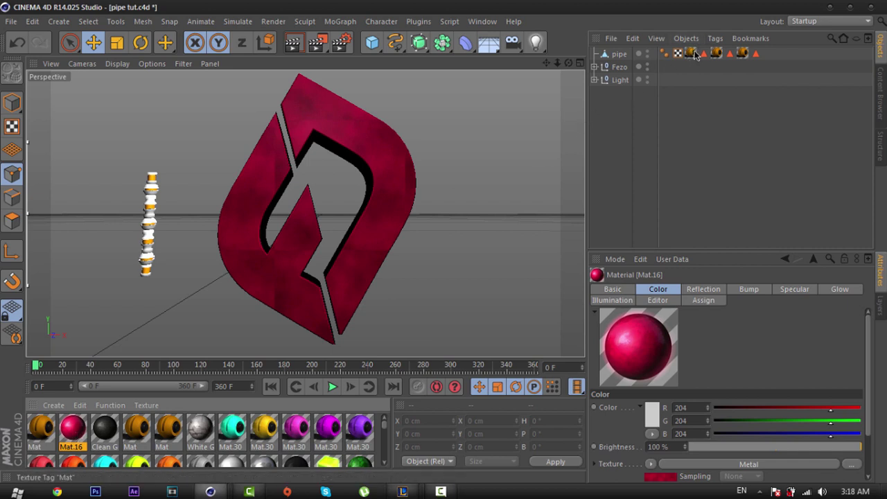
Step: Replace the material of all three texture tags on the pipe with Mat.16
{"action": "left_click_drag", "start_coordinate": [74, 430], "coordinate": [690, 53]}
{"action": "mouse_move", "coordinate": [75, 431]}
{"action": "left_mouse_down"}
{"action": "mouse_move", "coordinate": [669, 168]}
{"action": "mouse_move", "coordinate": [716, 54]}
{"action": "left_mouse_up"}
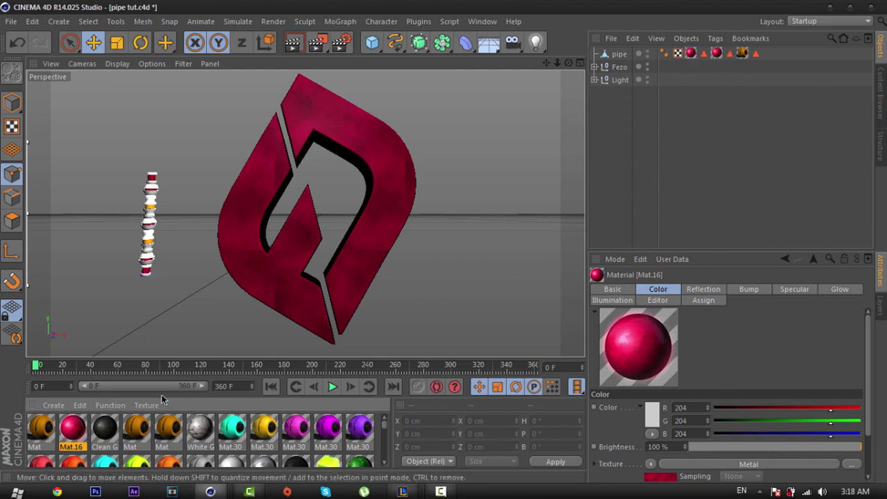
{"action": "left_click_drag", "start_coordinate": [78, 433], "coordinate": [742, 54]}
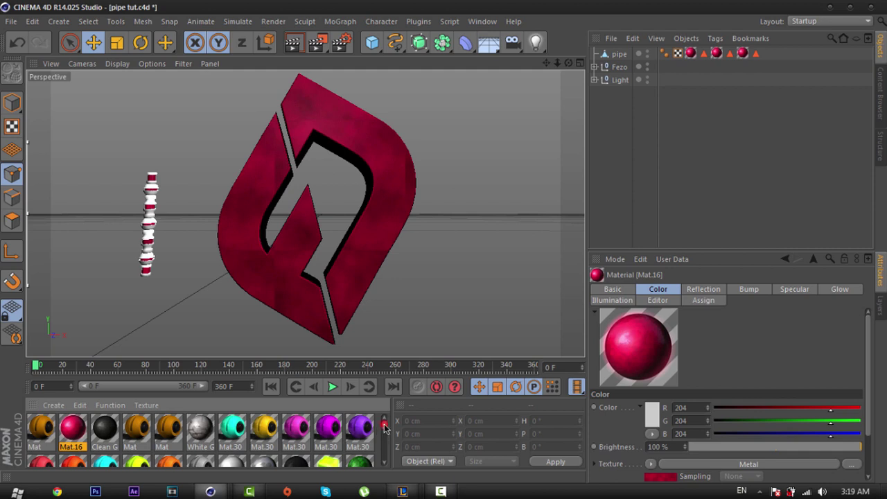
Step: Apply the grey Mat.30 material to the pipe and move its texture tag ahead of the Mat.16 tags
{"action": "left_click_drag", "start_coordinate": [385, 428], "coordinate": [386, 432]}
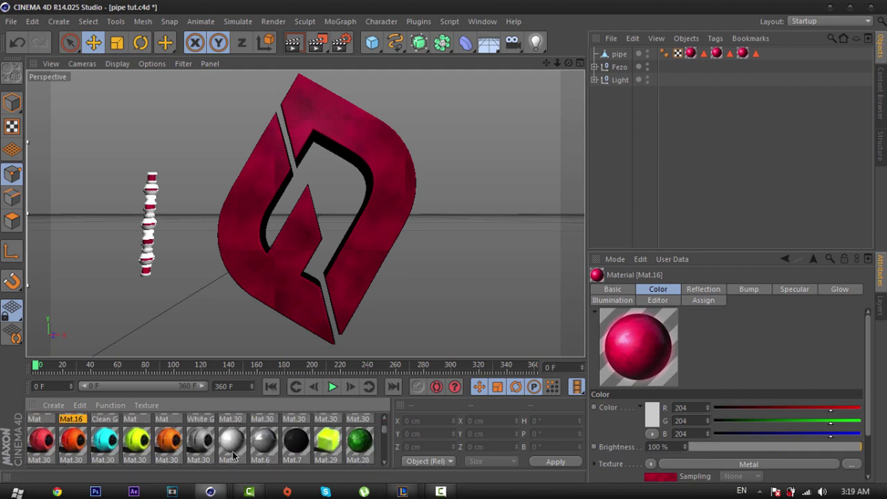
{"action": "left_click", "coordinate": [205, 444]}
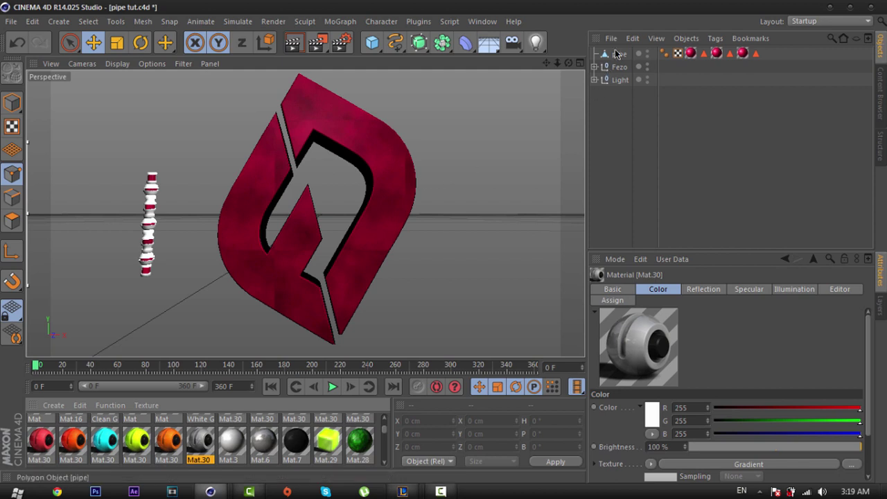
{"action": "mouse_move", "coordinate": [201, 442]}
{"action": "left_mouse_down"}
{"action": "mouse_move", "coordinate": [605, 90]}
{"action": "mouse_move", "coordinate": [617, 54]}
{"action": "left_mouse_up"}
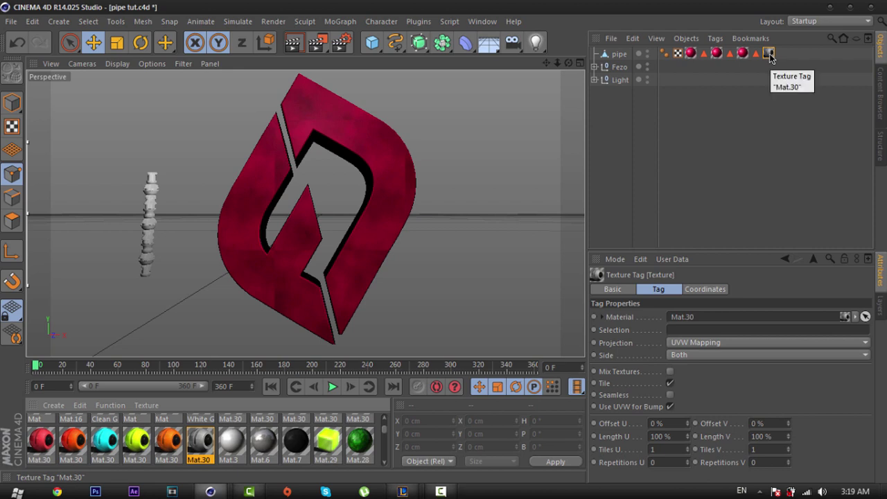
{"action": "left_click_drag", "start_coordinate": [771, 59], "coordinate": [743, 70]}
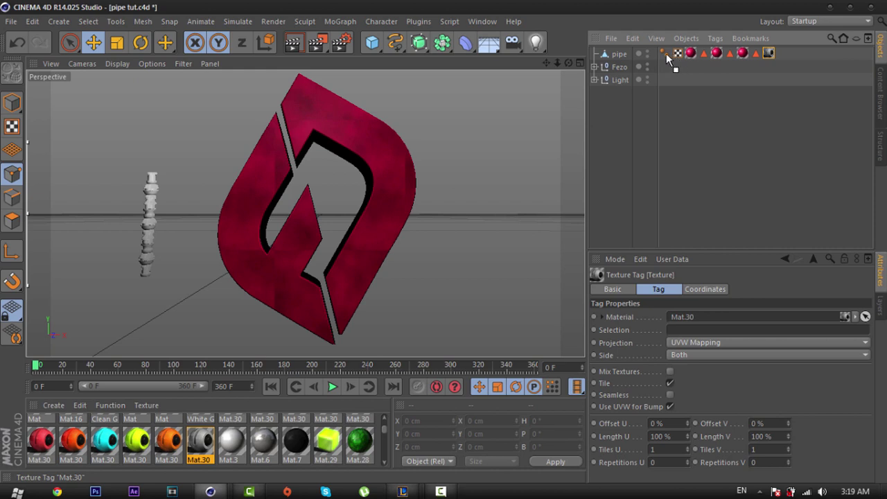
{"action": "left_click_drag", "start_coordinate": [671, 52], "coordinate": [672, 53]}
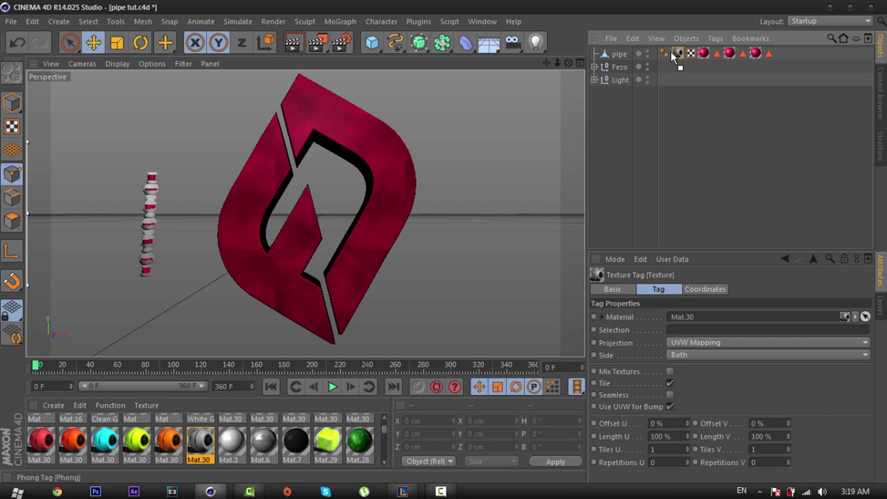
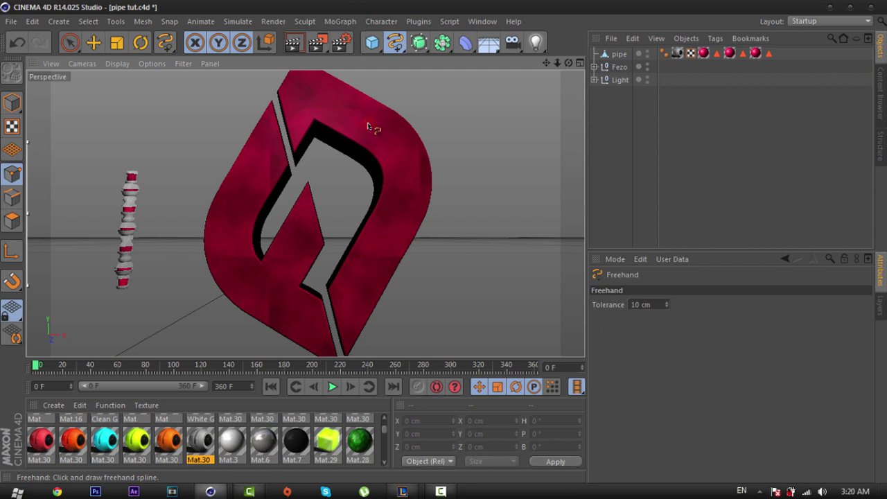
Step: Draw a freehand spline following the curve on the logo's upper-right face, finishing with the Move tool active
{"action": "left_click_drag", "start_coordinate": [378, 129], "coordinate": [399, 156]}
{"action": "left_click_drag", "start_coordinate": [395, 202], "coordinate": [397, 202]}
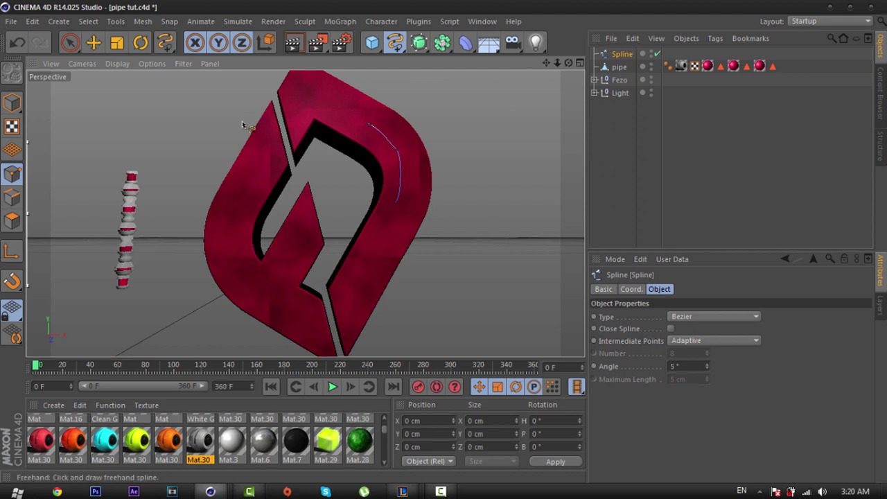
{"action": "left_click", "coordinate": [97, 44]}
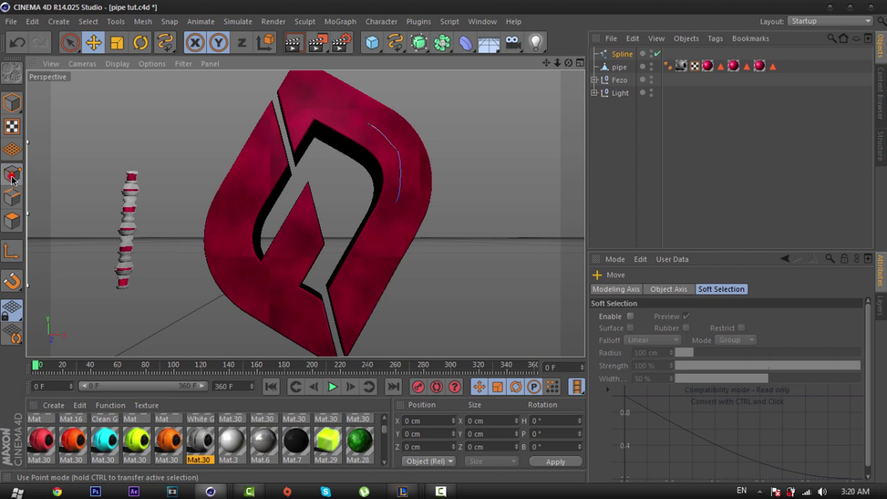
Step: Add a point near the spline's upper end and move it along the curve to about X 98 cm, Y 107 cm
{"action": "left_click", "coordinate": [397, 151]}
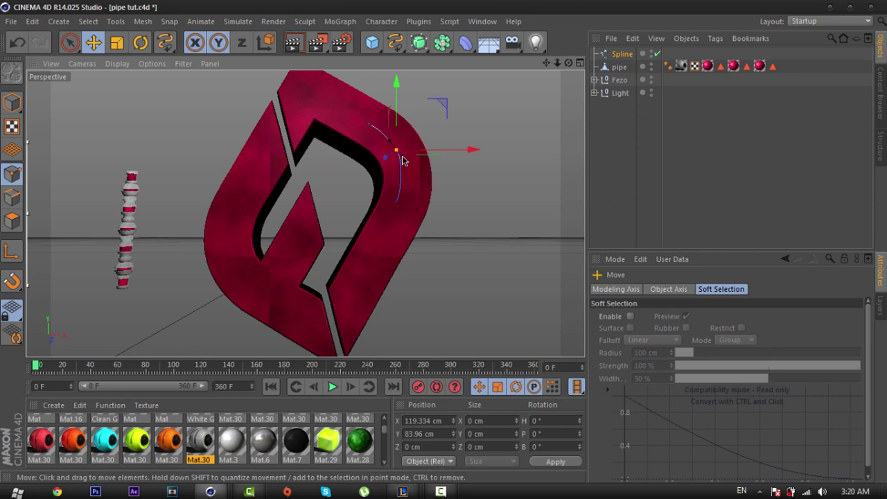
{"action": "left_click", "coordinate": [372, 128]}
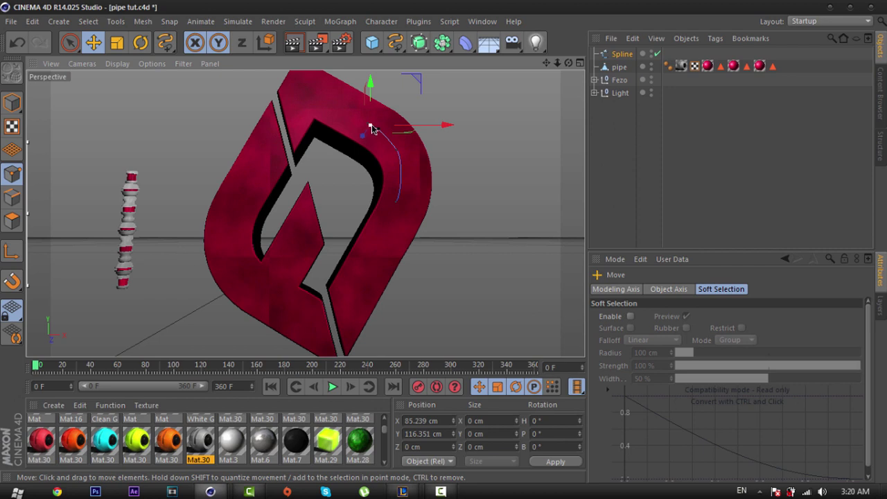
{"action": "mouse_move", "coordinate": [372, 130]}
{"action": "left_mouse_down", "text": "ctrl"}
{"action": "mouse_move", "coordinate": [393, 150]}
{"action": "mouse_move", "coordinate": [373, 128]}
{"action": "mouse_move", "coordinate": [382, 136]}
{"action": "left_mouse_up", "text": "ctrl"}
{"action": "left_click", "coordinate": [376, 130]}
{"action": "left_click", "coordinate": [383, 137]}
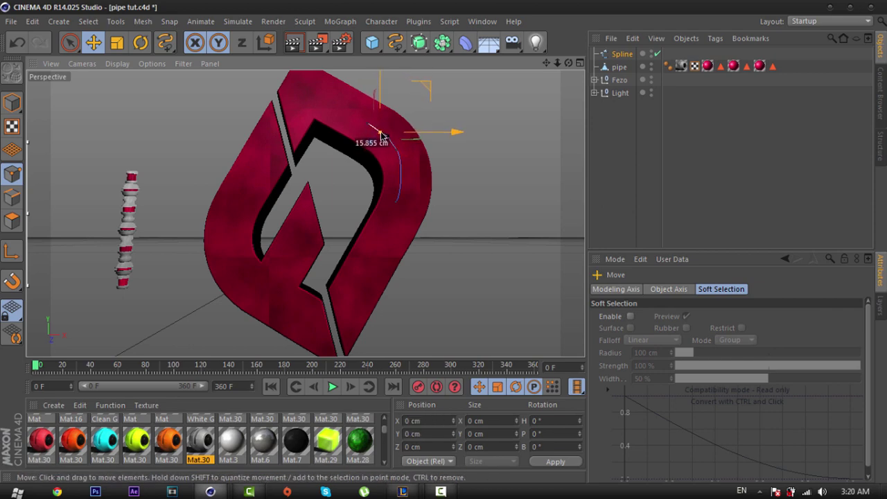
{"action": "left_click", "coordinate": [380, 132]}
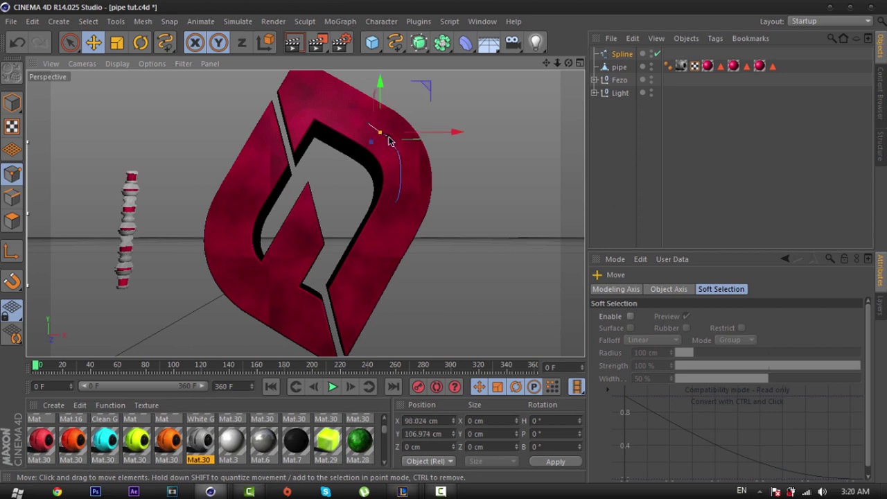
Step: Move the spline's middle point to about X 122 cm, Y 75 cm, then reselect the added upper point
{"action": "left_click", "coordinate": [415, 170]}
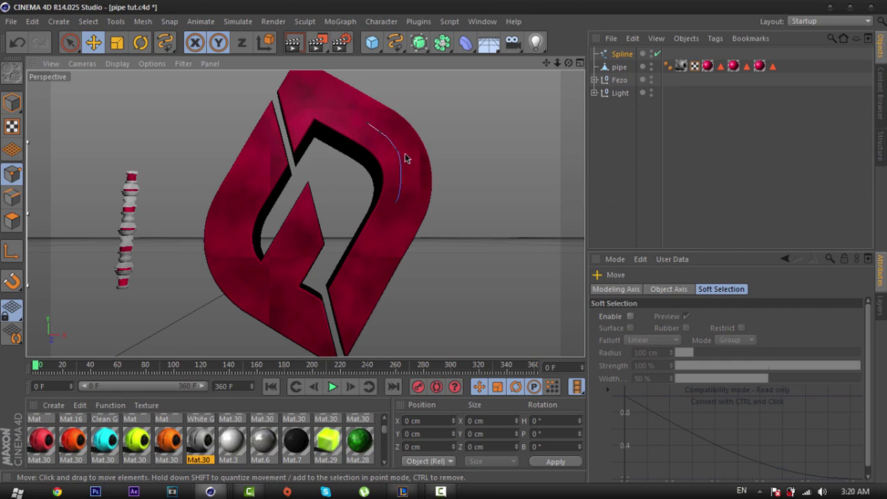
{"action": "left_click", "coordinate": [408, 160]}
{"action": "left_click", "coordinate": [422, 164]}
{"action": "left_click_drag", "start_coordinate": [397, 153], "coordinate": [398, 158]}
{"action": "left_click", "coordinate": [421, 182]}
{"action": "left_click", "coordinate": [398, 162]}
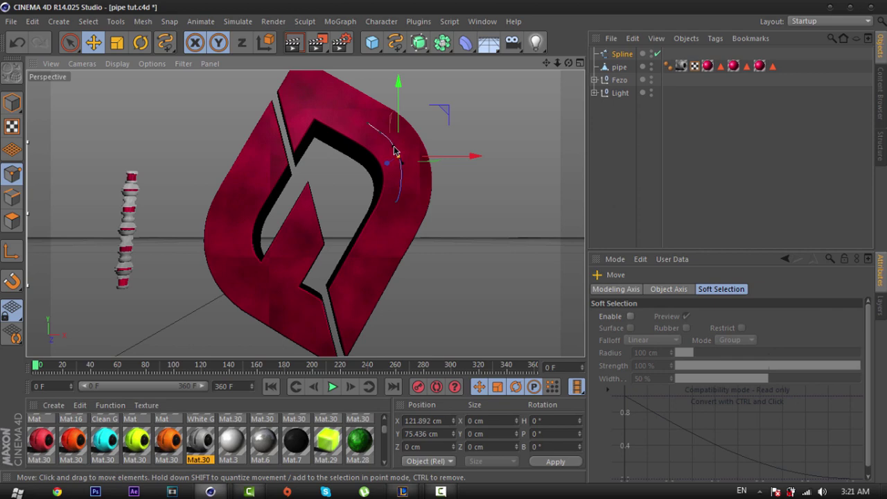
{"action": "left_click_drag", "start_coordinate": [425, 197], "coordinate": [386, 142]}
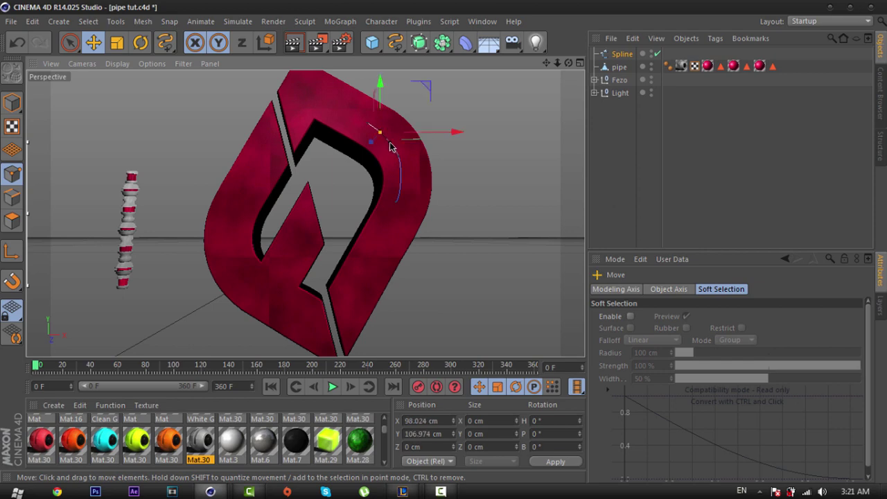
{"action": "left_click", "coordinate": [439, 198]}
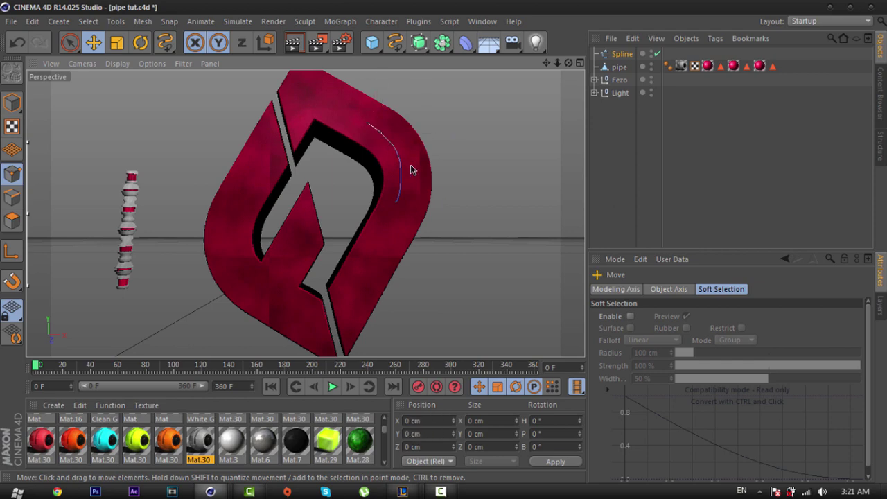
{"action": "left_click", "coordinate": [380, 136]}
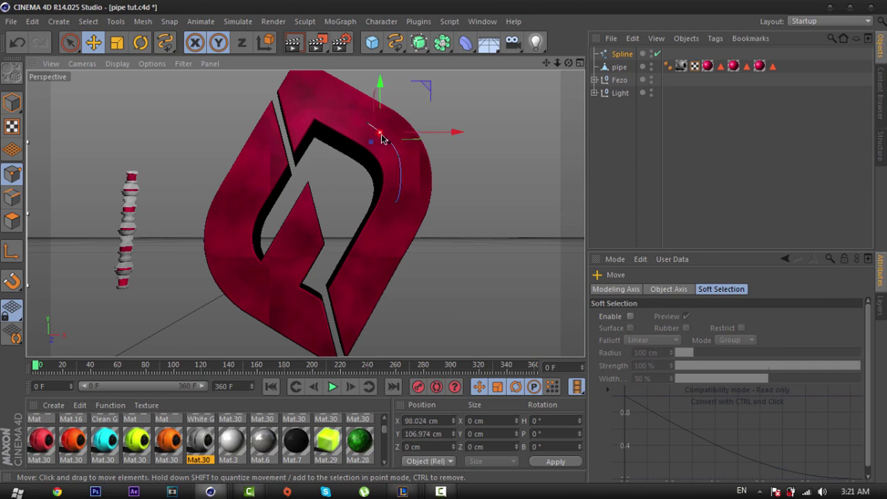
{"action": "left_click", "coordinate": [429, 170]}
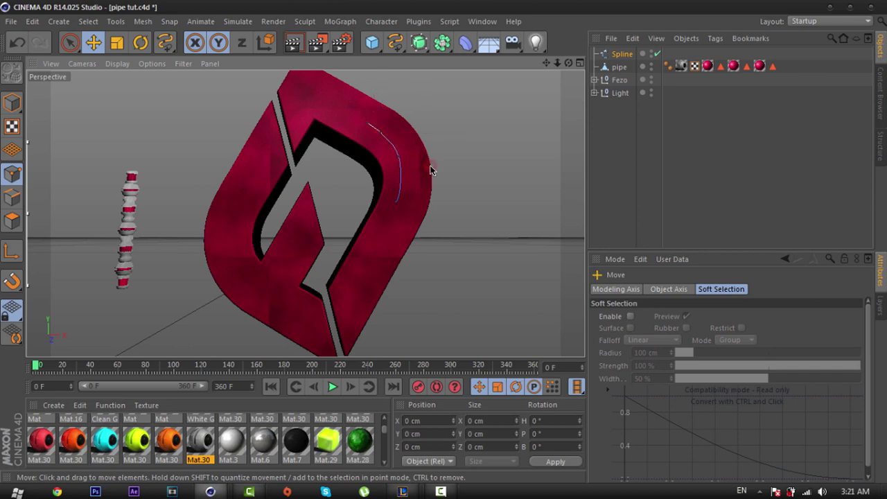
{"action": "left_click", "coordinate": [629, 143]}
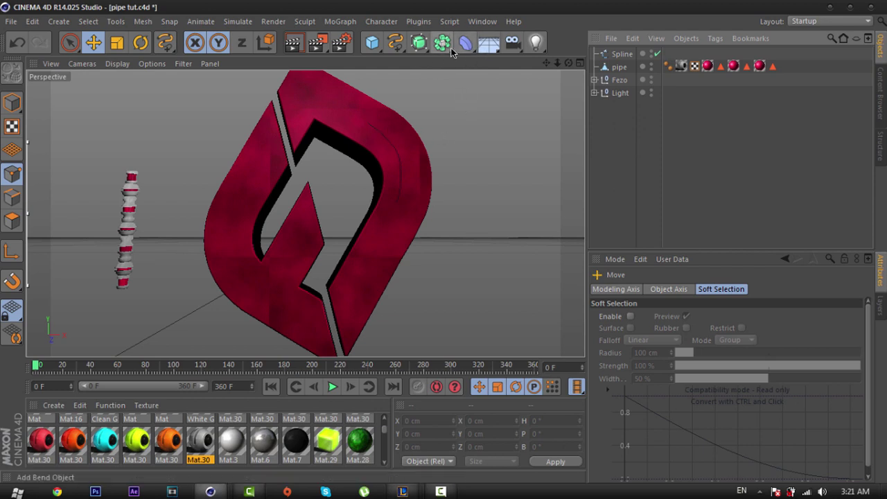
Step: Add a Spline Wrap deformer and make it a child of the pipe object
{"action": "left_click_drag", "start_coordinate": [463, 45], "coordinate": [590, 143]}
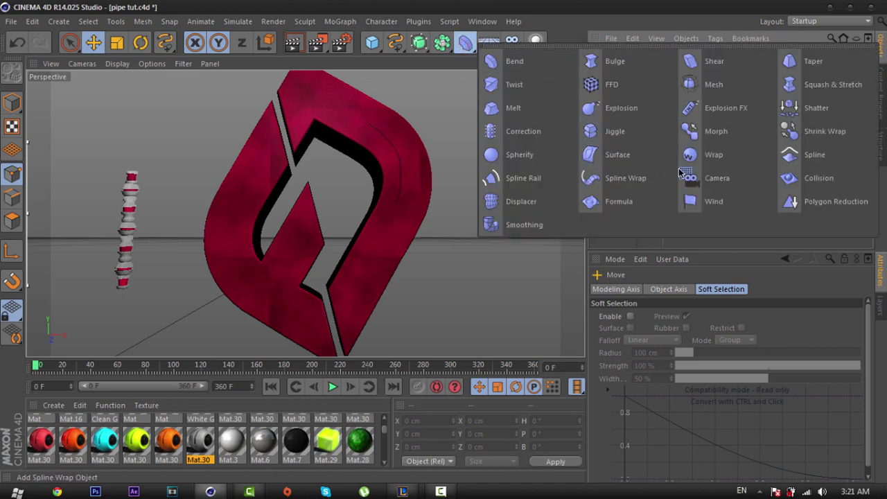
{"action": "left_click", "coordinate": [659, 179]}
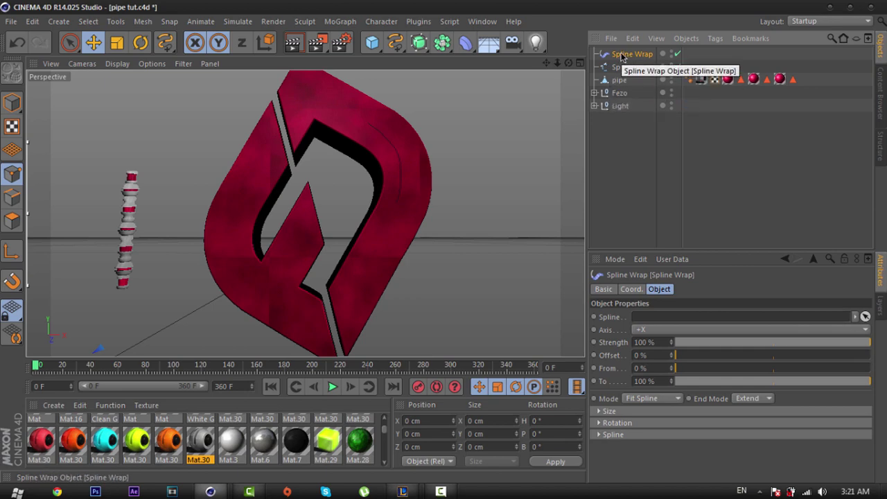
{"action": "left_click_drag", "start_coordinate": [619, 54], "coordinate": [620, 82]}
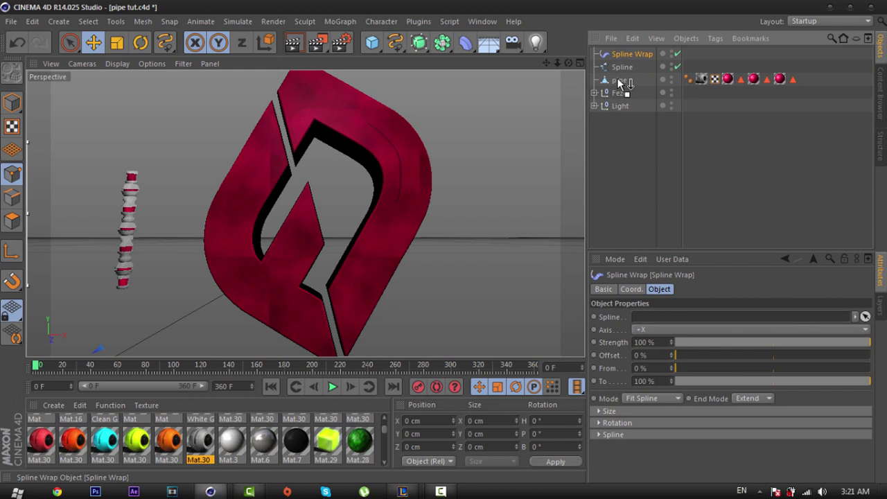
{"action": "left_click_drag", "start_coordinate": [620, 83], "coordinate": [618, 83]}
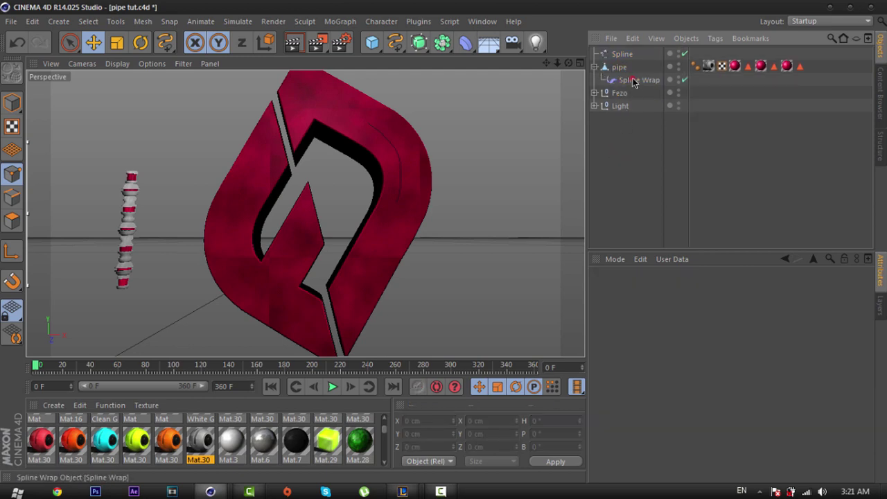
Step: Assign the drawn spline to the Spline Wrap and set its axis to +Y
{"action": "left_click", "coordinate": [633, 81]}
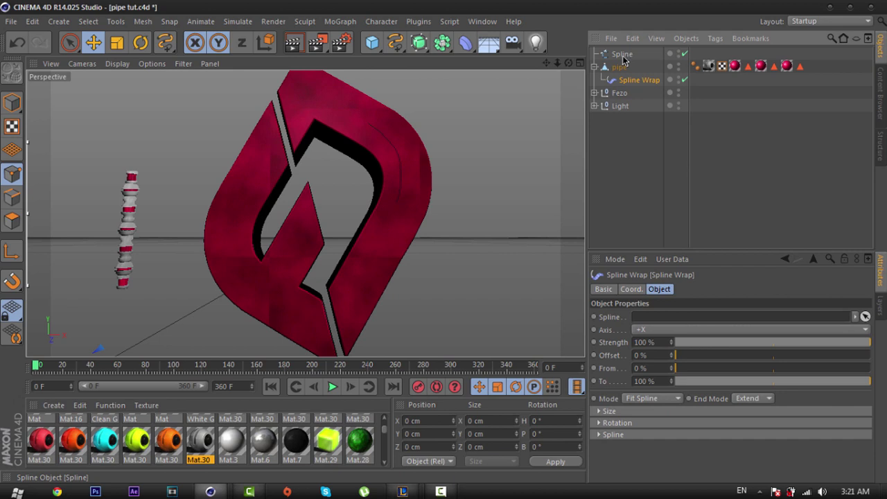
{"action": "left_click_drag", "start_coordinate": [622, 59], "coordinate": [648, 319]}
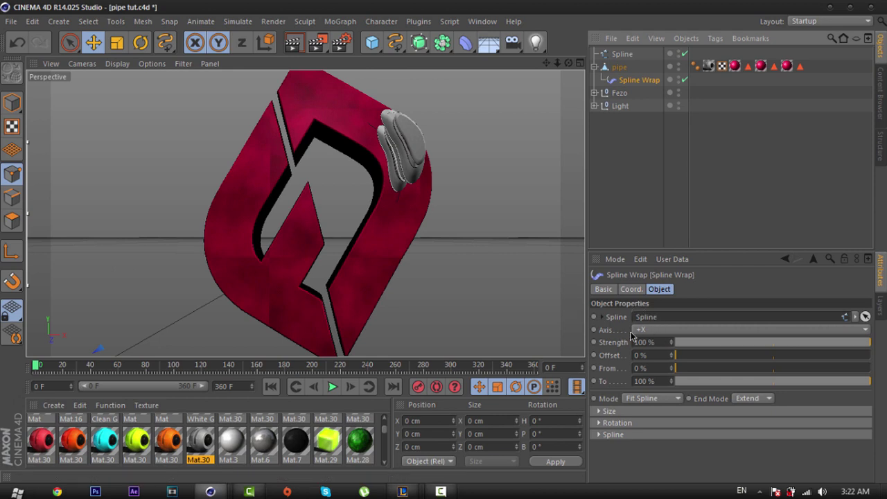
{"action": "left_click", "coordinate": [656, 331]}
{"action": "left_click", "coordinate": [663, 369]}
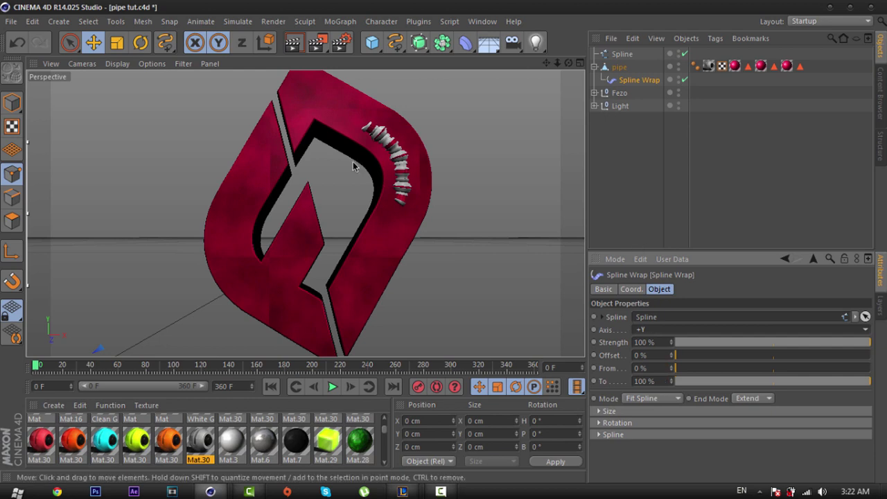
{"action": "left_click", "coordinate": [606, 192]}
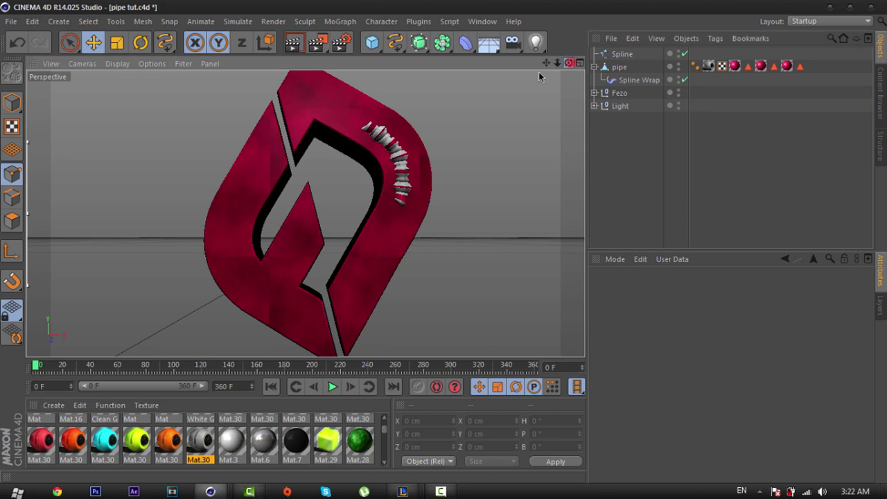
Step: Try to shift the Spline Wrap deformer along its Z axis while viewing the logo from the side
{"action": "left_click_drag", "start_coordinate": [402, 228], "coordinate": [447, 245], "text": "alt"}
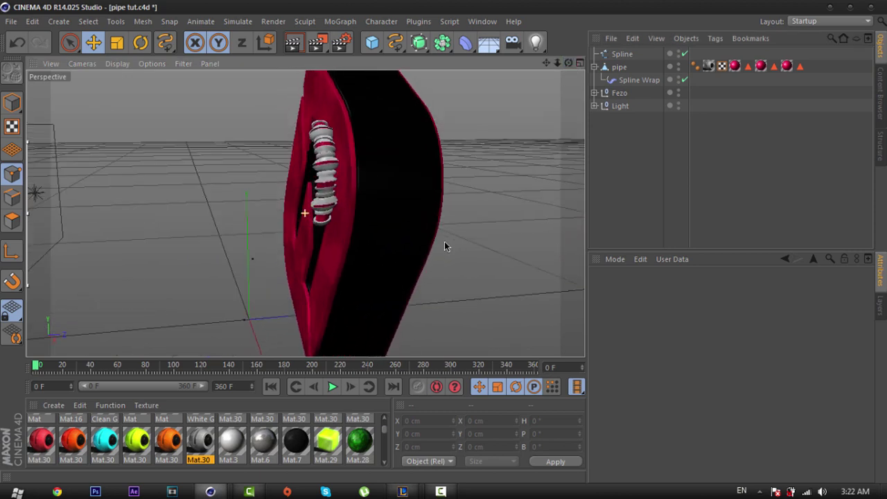
{"action": "left_click", "coordinate": [594, 67]}
{"action": "left_click", "coordinate": [613, 67]}
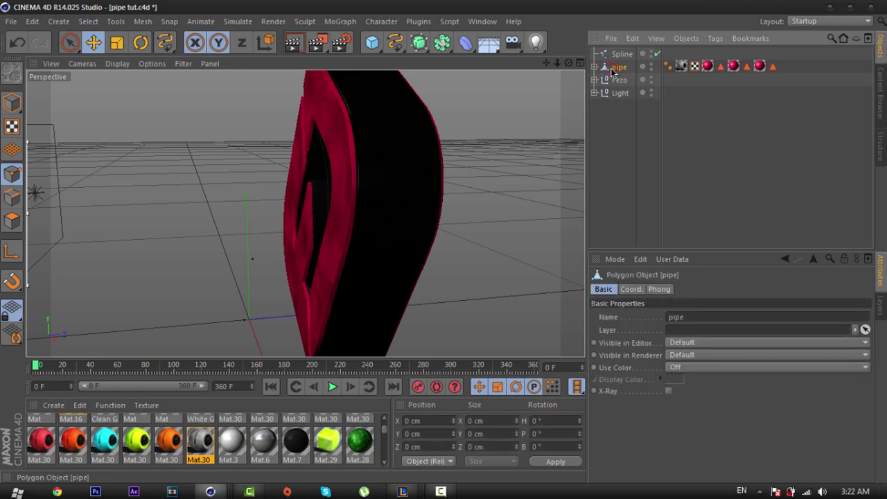
{"action": "left_click", "coordinate": [596, 68]}
{"action": "left_click", "coordinate": [624, 80]}
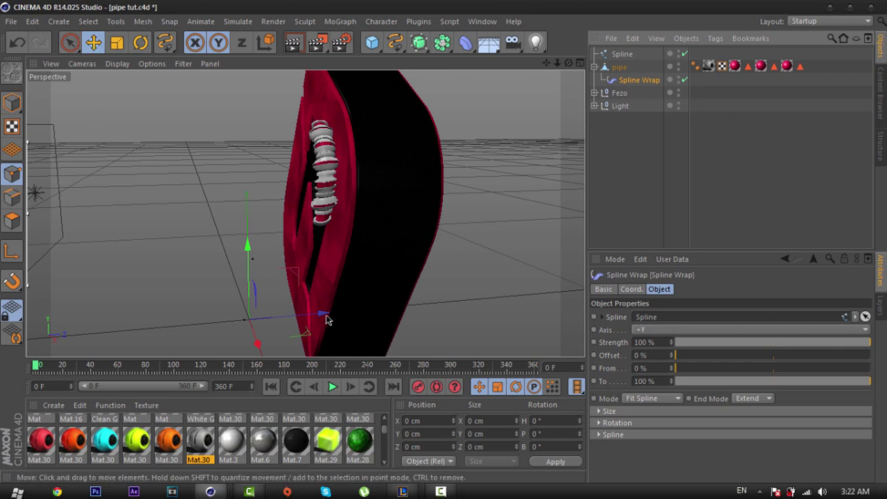
{"action": "left_click_drag", "start_coordinate": [321, 316], "coordinate": [328, 313]}
{"action": "left_click", "coordinate": [593, 66]}
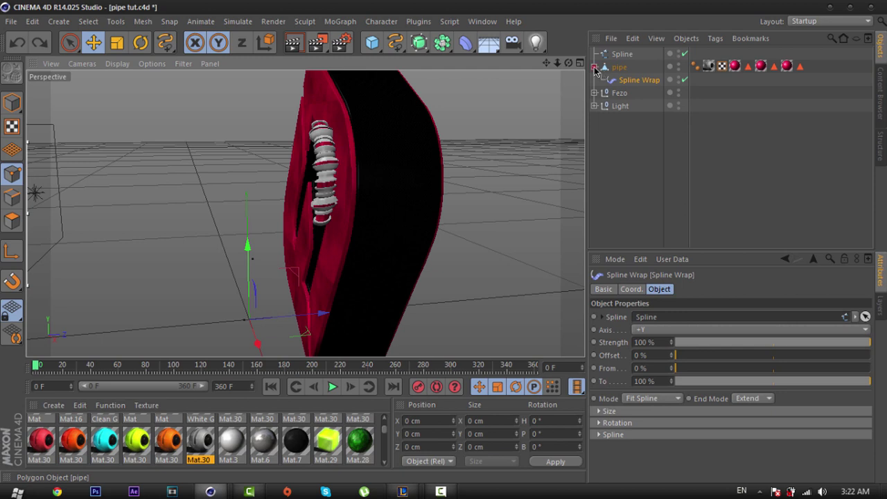
{"action": "left_click", "coordinate": [610, 56]}
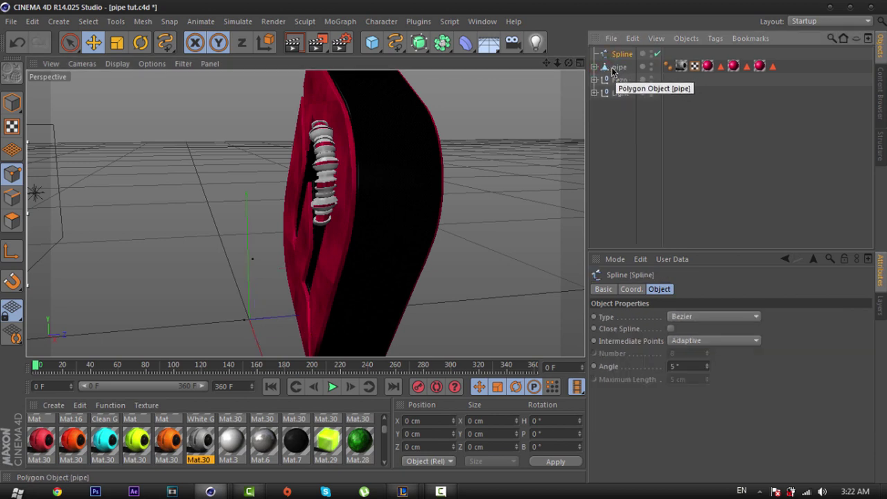
{"action": "left_click", "coordinate": [593, 67]}
{"action": "left_click", "coordinate": [618, 67]}
{"action": "left_click", "coordinate": [627, 80]}
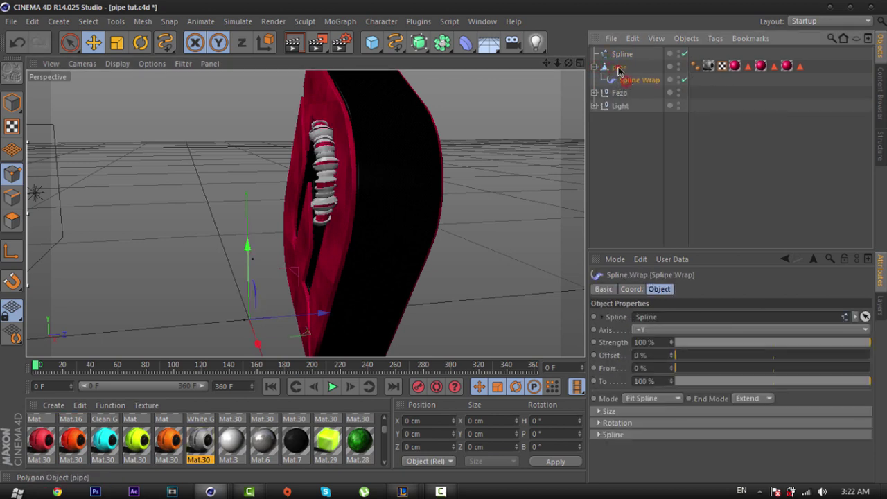
{"action": "left_click", "coordinate": [619, 67]}
{"action": "left_click", "coordinate": [627, 80]}
Step: Try moving the spline's middle point along Z to about 7.5 cm
{"action": "left_click", "coordinate": [622, 54]}
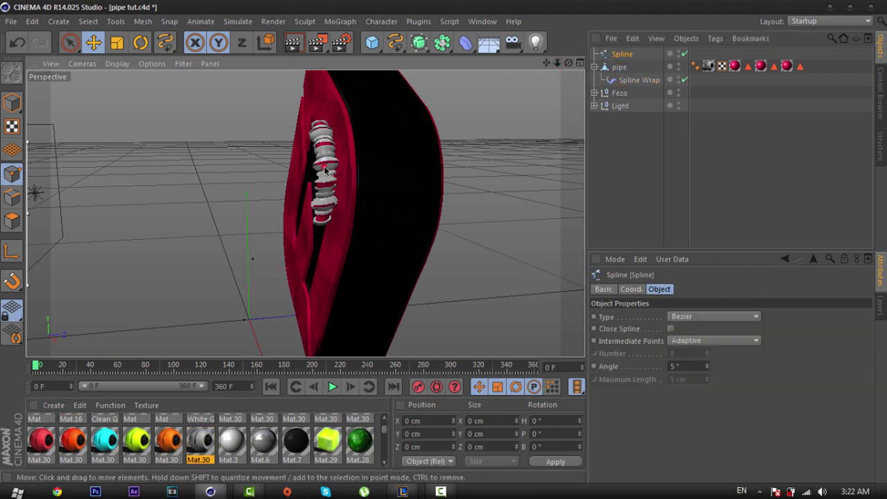
{"action": "left_click", "coordinate": [347, 173]}
{"action": "left_click_drag", "start_coordinate": [395, 159], "coordinate": [405, 160]}
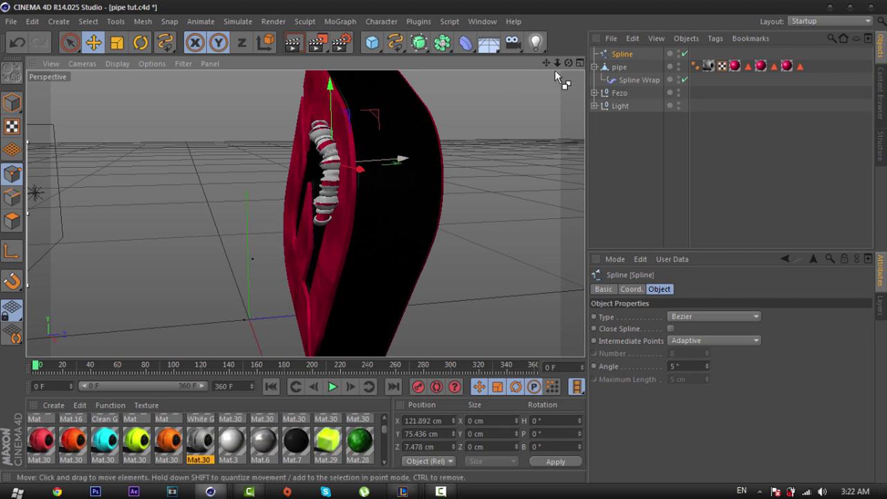
Step: Move the whole spline in Model mode along its Z axis to about Z 10.5 cm, toward the logo face
{"action": "left_click", "coordinate": [12, 104]}
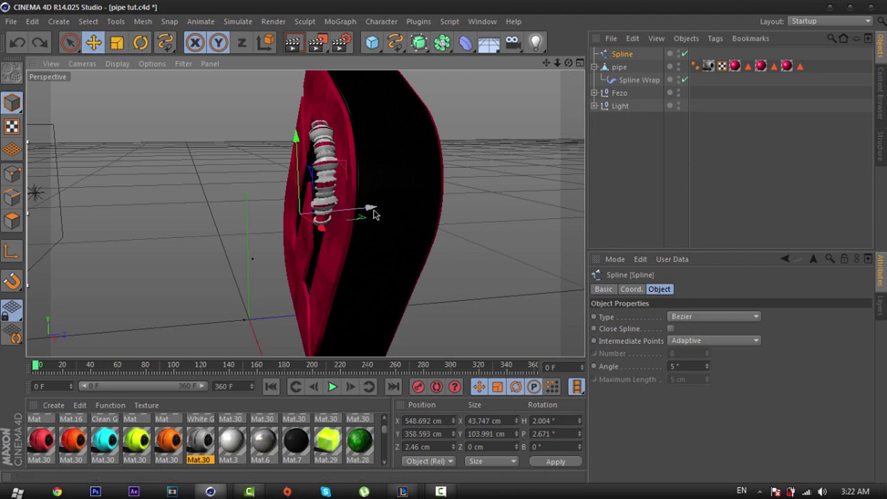
{"action": "mouse_move", "coordinate": [377, 210]}
{"action": "left_mouse_down"}
{"action": "mouse_move", "coordinate": [479, 103]}
{"action": "mouse_move", "coordinate": [379, 215]}
{"action": "mouse_move", "coordinate": [370, 208]}
{"action": "mouse_move", "coordinate": [377, 213]}
{"action": "left_mouse_up"}
{"action": "left_click", "coordinate": [578, 71]}
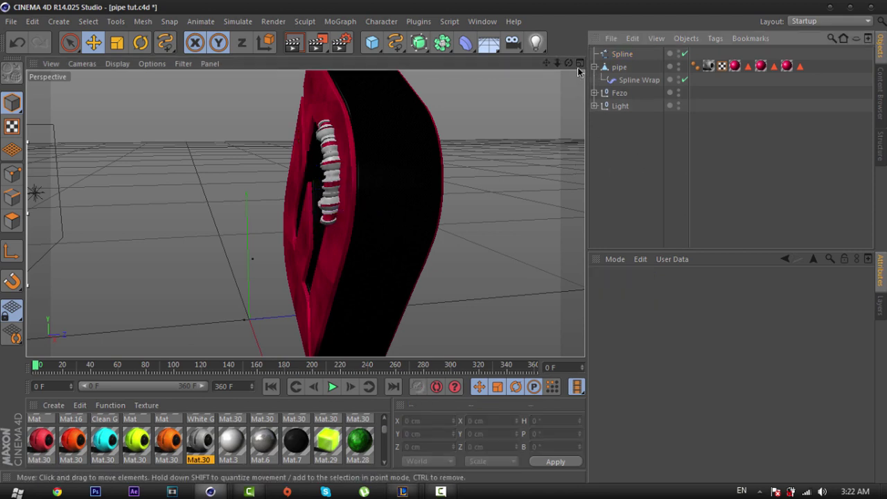
{"action": "left_click_drag", "start_coordinate": [485, 208], "coordinate": [496, 115], "text": "alt"}
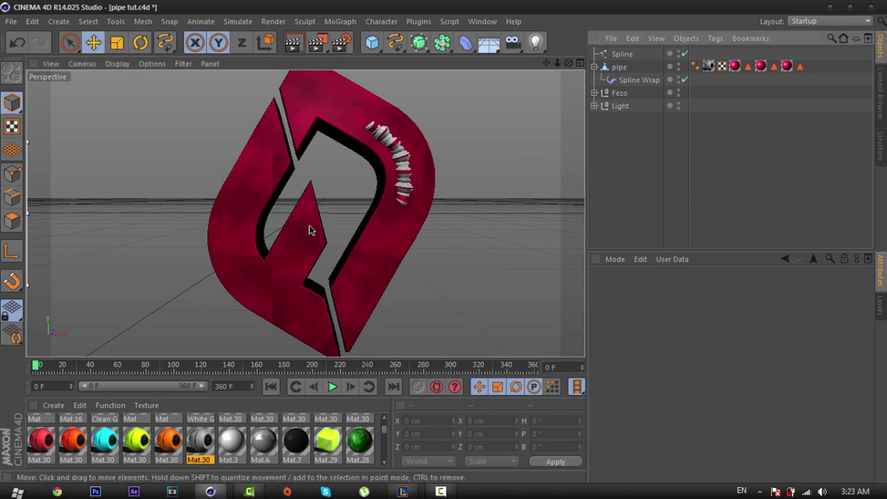
Step: Duplicate the pipe object and delete the Spline Wrap deformer from the copy
{"action": "left_click", "coordinate": [594, 67]}
{"action": "left_click", "coordinate": [618, 69]}
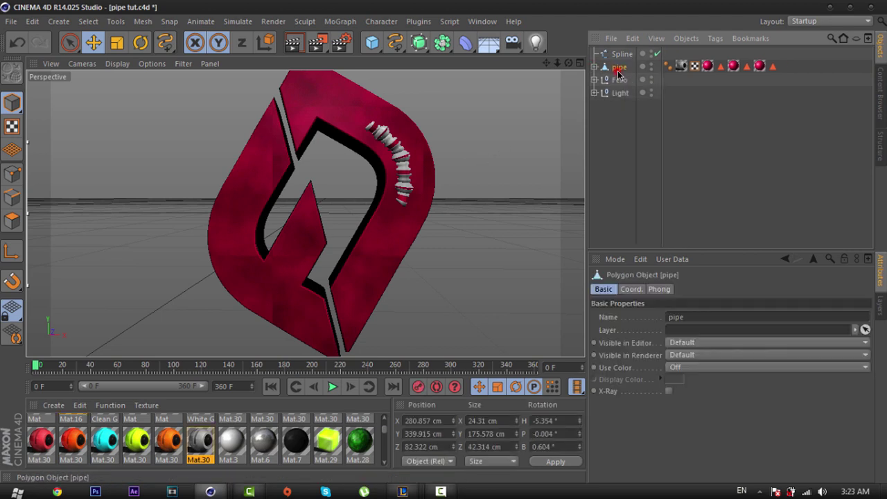
{"action": "key", "text": "ctrl+c"}
{"action": "key", "text": "ctrl+v"}
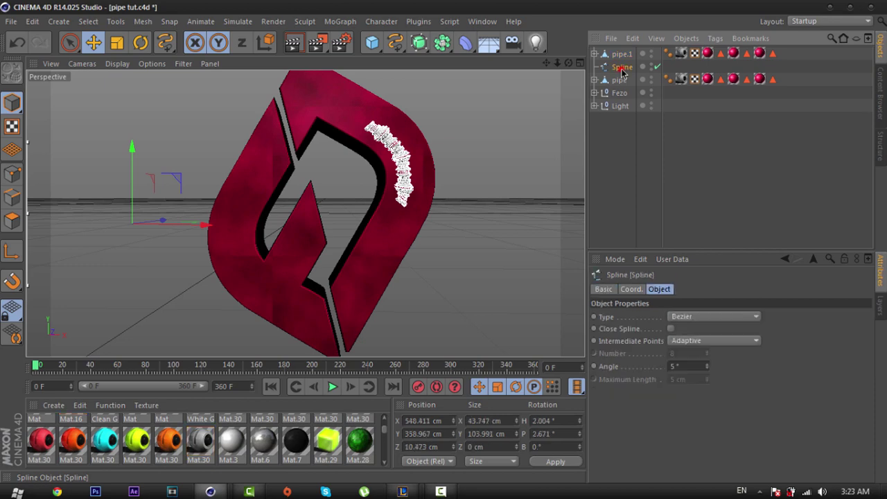
{"action": "left_click", "coordinate": [616, 67]}
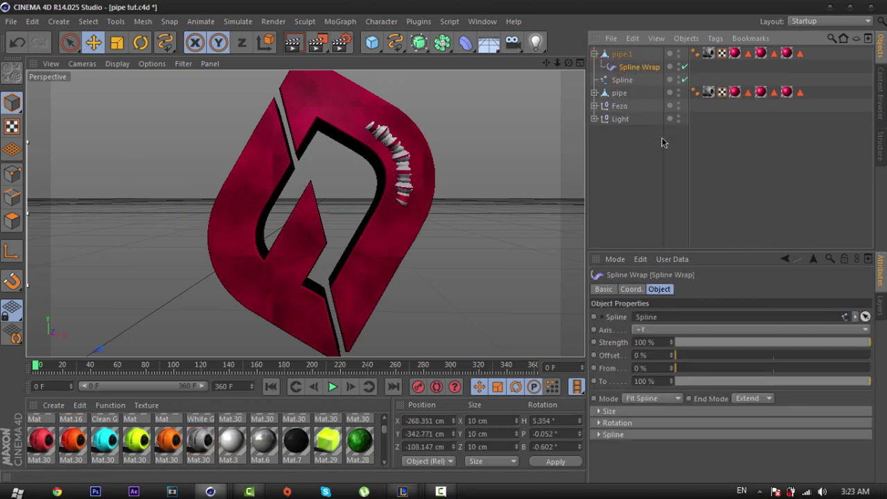
{"action": "key", "text": "Delete"}
{"action": "left_click", "coordinate": [620, 54]}
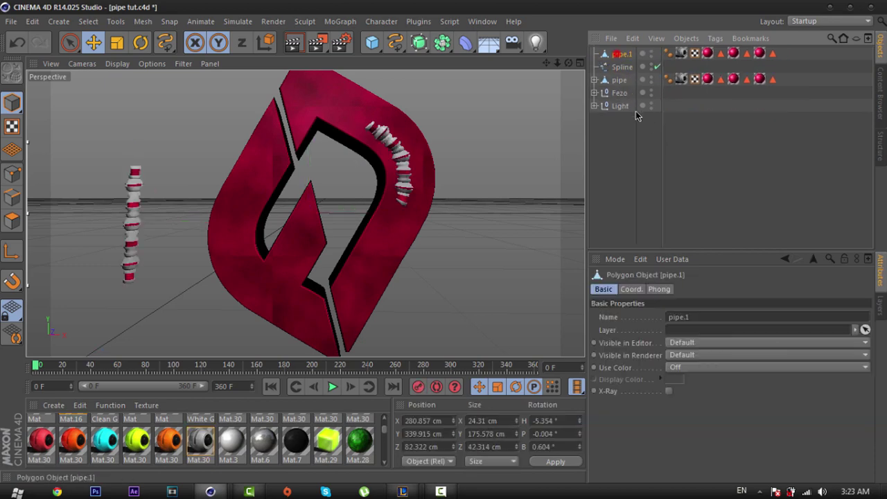
Step: Try a freehand spline down the logo's inner pointed bar, then delete it
{"action": "left_click", "coordinate": [395, 43]}
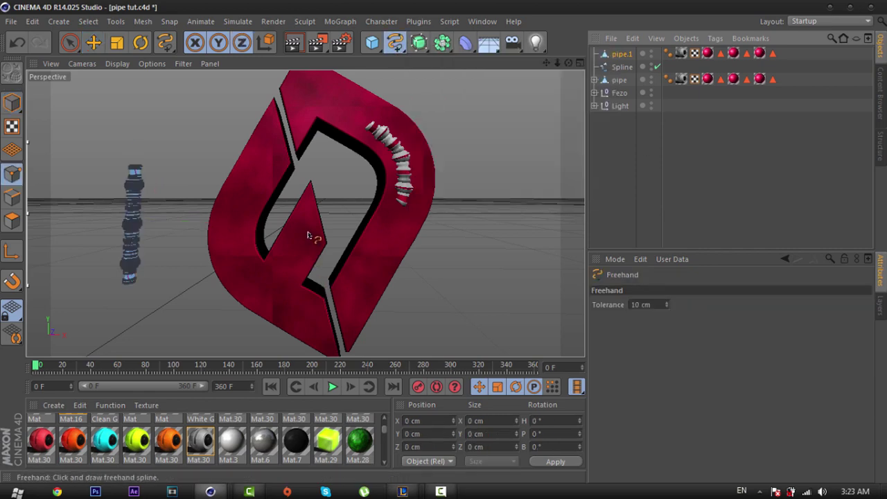
{"action": "left_click_drag", "start_coordinate": [307, 235], "coordinate": [266, 303]}
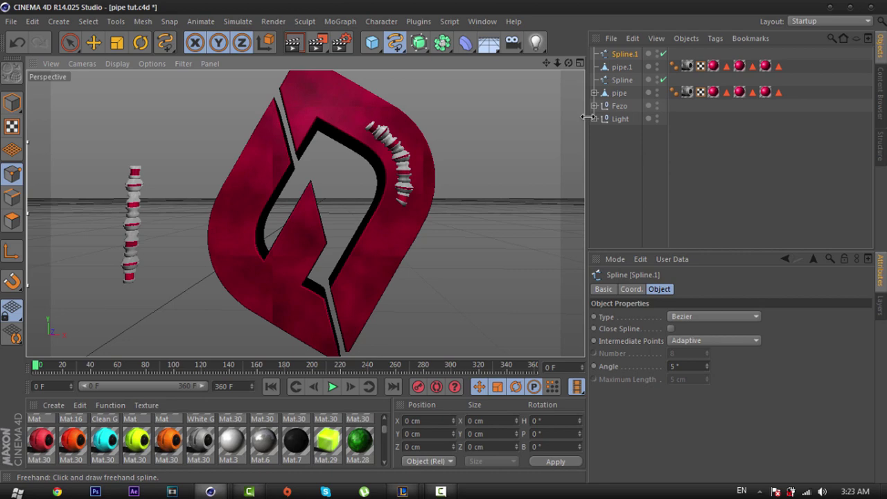
{"action": "mouse_move", "coordinate": [440, 247]}
{"action": "left_mouse_down", "text": "alt"}
{"action": "mouse_move", "coordinate": [417, 245]}
{"action": "mouse_move", "coordinate": [469, 243]}
{"action": "mouse_move", "coordinate": [442, 246]}
{"action": "left_mouse_up", "text": "alt"}
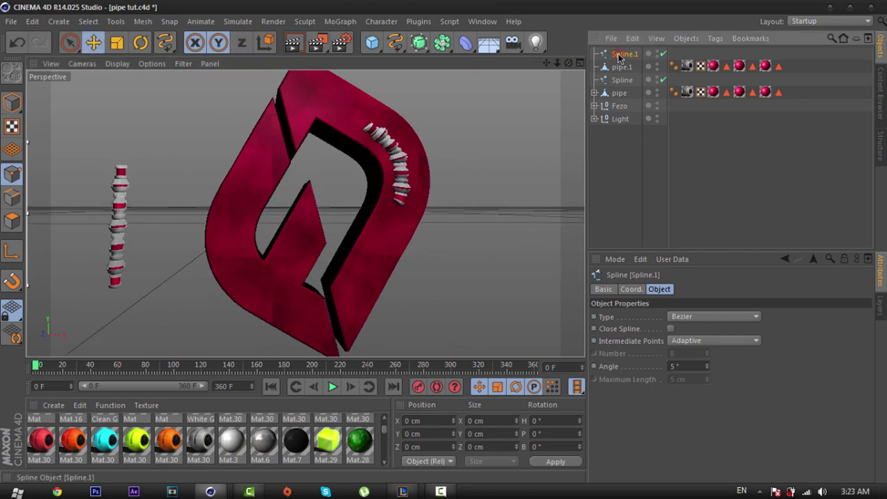
{"action": "key", "text": "Delete"}
Step: Draw a freehand spline down the inner pointed bar to about X -37 cm, Y -103 cm, and select its lower end point for moving
{"action": "left_click", "coordinate": [394, 42]}
{"action": "left_click", "coordinate": [447, 61]}
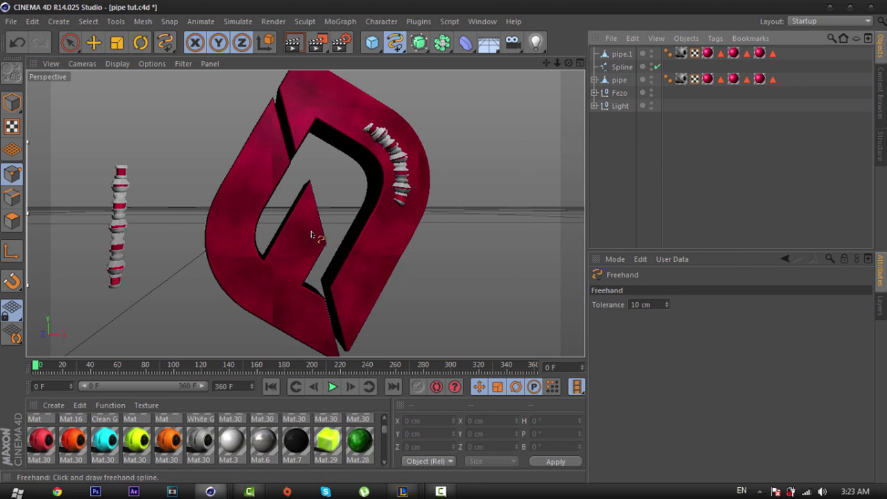
{"action": "left_click_drag", "start_coordinate": [307, 234], "coordinate": [276, 297]}
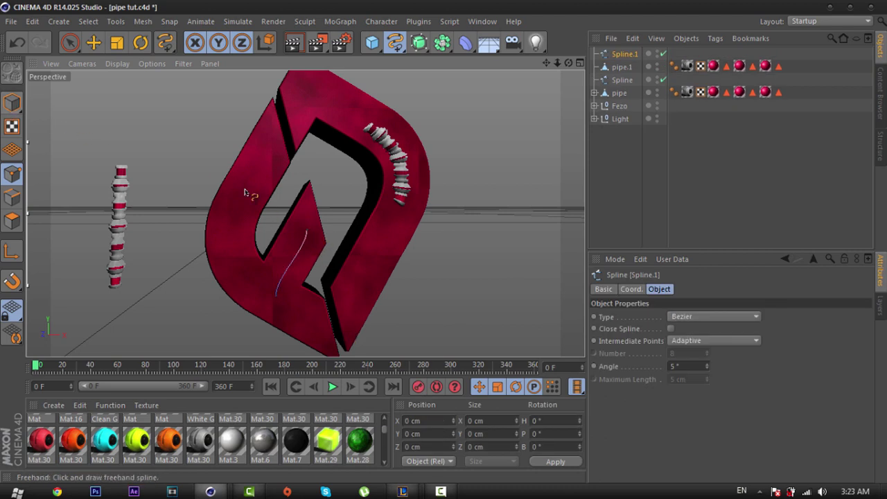
{"action": "left_click", "coordinate": [93, 42]}
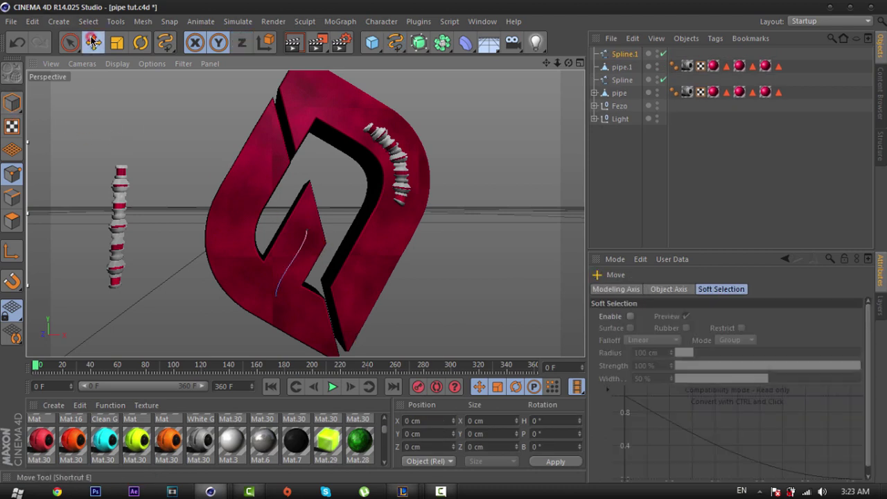
{"action": "left_click", "coordinate": [307, 230]}
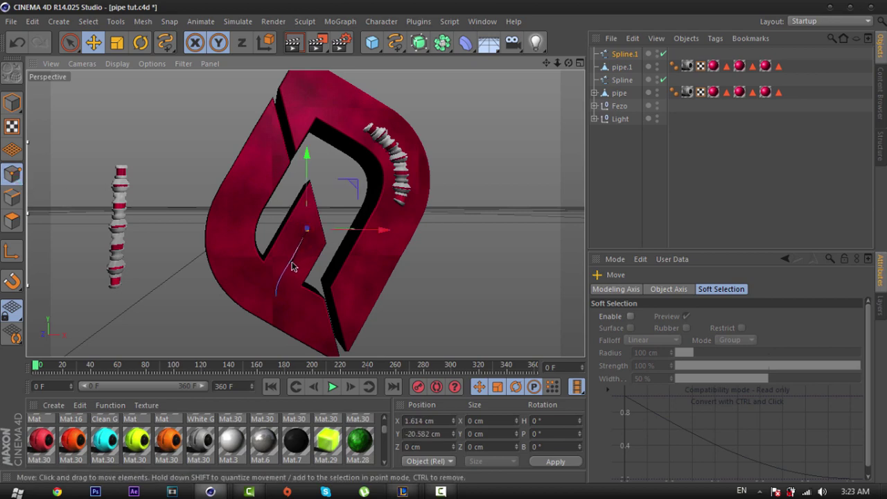
{"action": "left_click", "coordinate": [275, 297]}
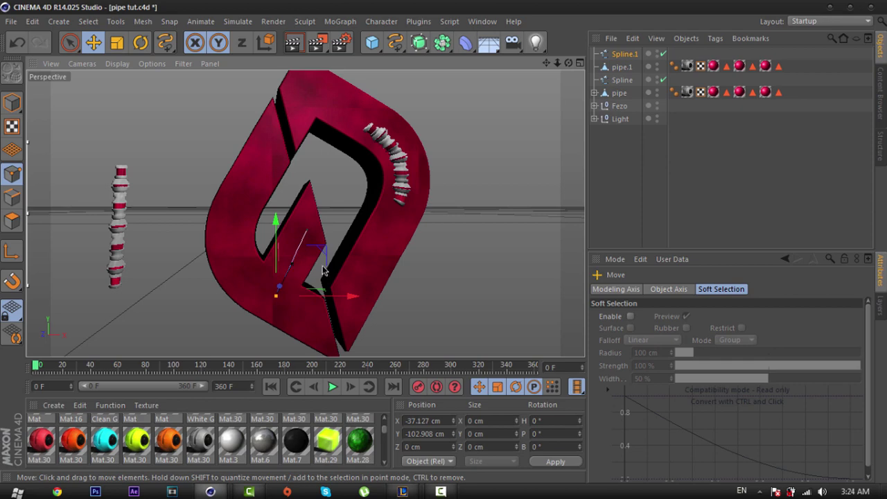
Step: Move the lower end point of the inner bar's spline along the X axis to about X -41 cm
{"action": "left_click", "coordinate": [635, 175]}
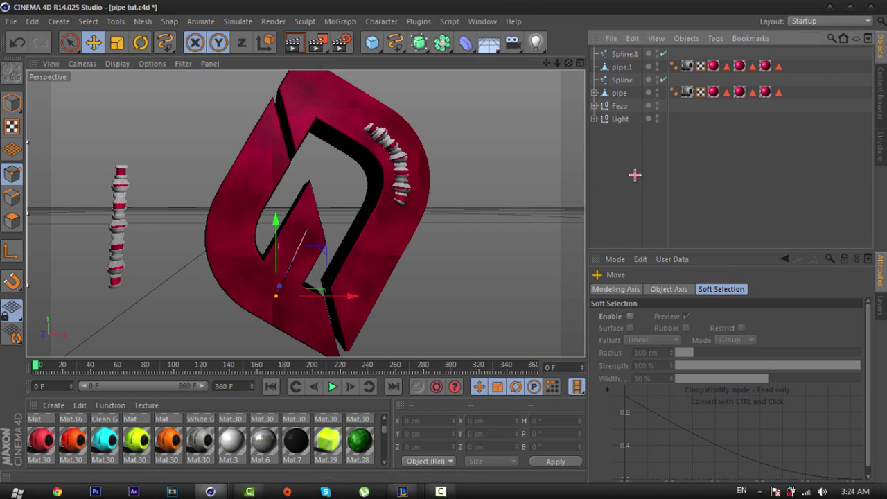
{"action": "left_click", "coordinate": [277, 298]}
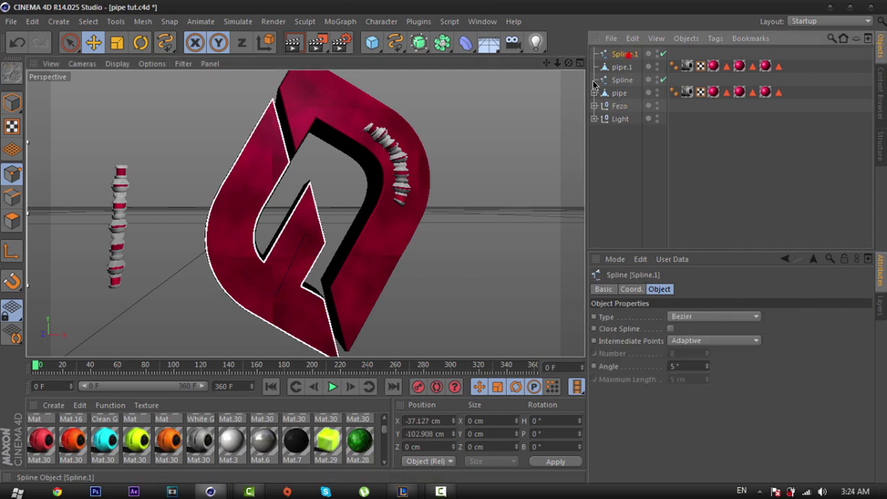
{"action": "left_click_drag", "start_coordinate": [353, 301], "coordinate": [348, 297]}
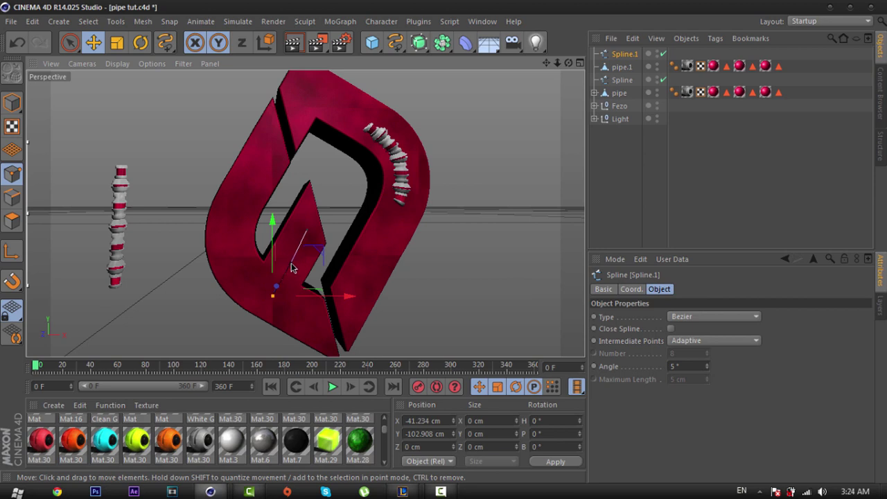
{"action": "left_click", "coordinate": [628, 185]}
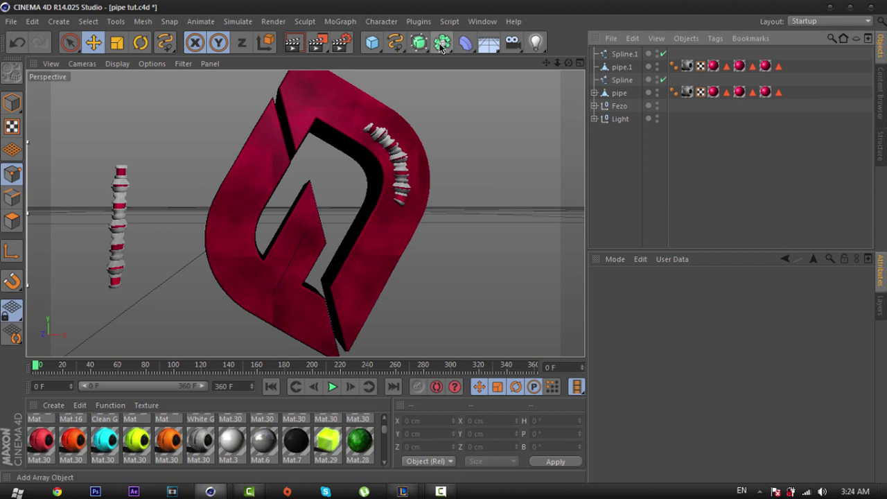
Step: Add a Spline Wrap deformer under the duplicated pipe, assign Spline.1 as its spline and set the axis to +Y
{"action": "left_click_drag", "start_coordinate": [461, 46], "coordinate": [606, 176]}
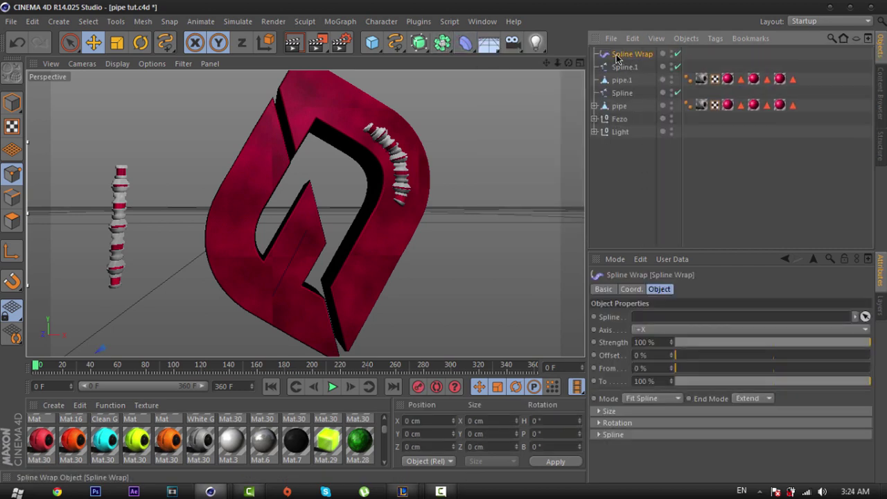
{"action": "left_click_drag", "start_coordinate": [615, 56], "coordinate": [626, 82]}
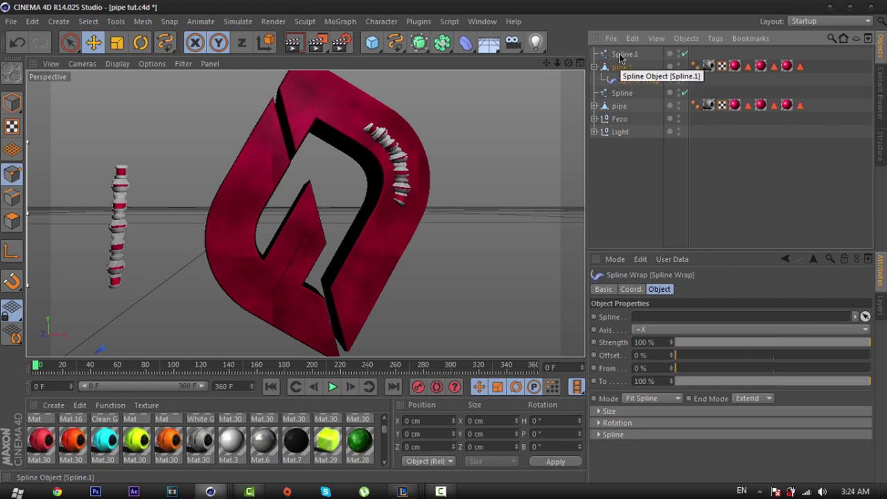
{"action": "left_click_drag", "start_coordinate": [620, 58], "coordinate": [657, 318]}
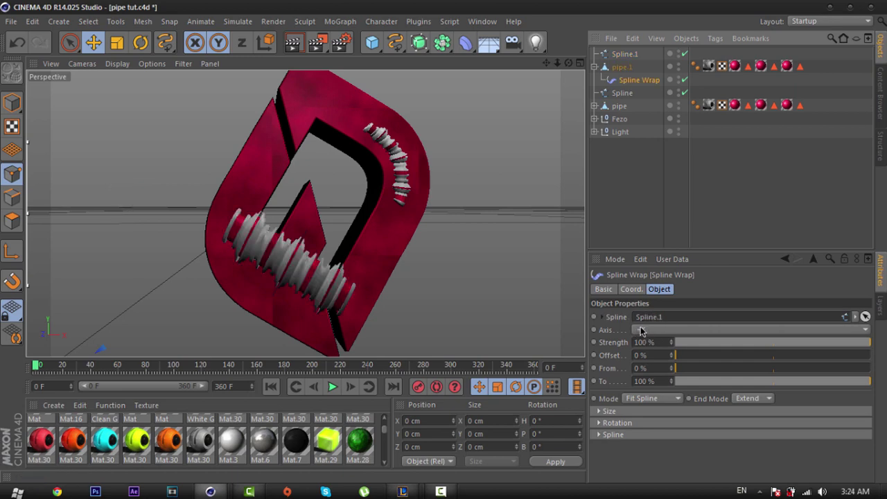
{"action": "left_click", "coordinate": [641, 330]}
{"action": "left_click", "coordinate": [643, 327]}
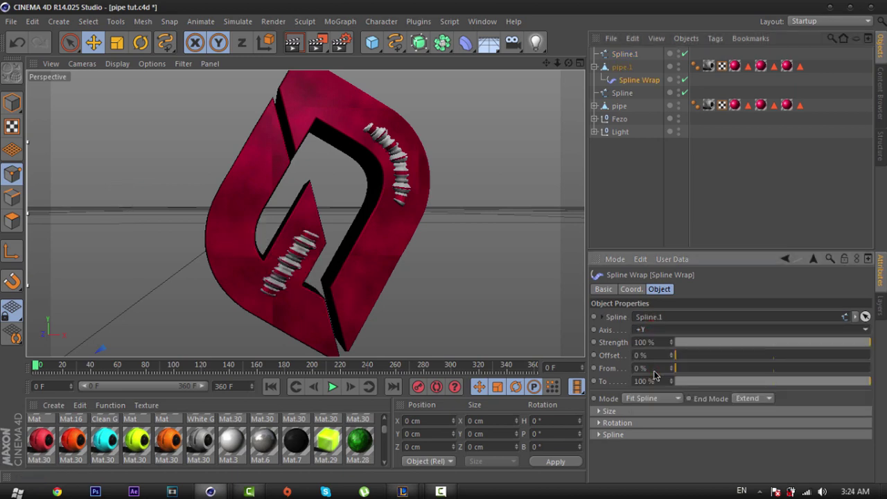
{"action": "left_click", "coordinate": [631, 219]}
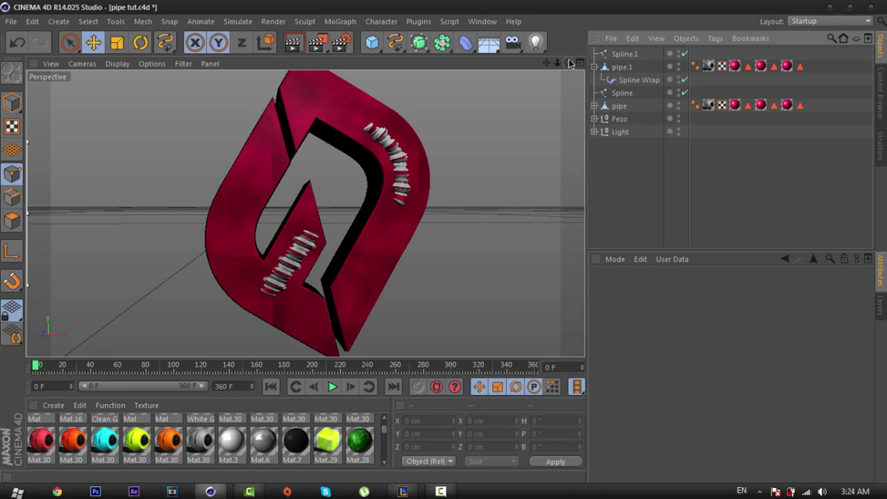
Step: Move the whole Spline.1 in Model mode along its Z axis to about Z 7.1 cm, toward the logo face
{"action": "mouse_move", "coordinate": [451, 247]}
{"action": "left_mouse_down", "text": "alt"}
{"action": "mouse_move", "coordinate": [460, 245]}
{"action": "mouse_move", "coordinate": [444, 241]}
{"action": "left_mouse_up", "text": "alt"}
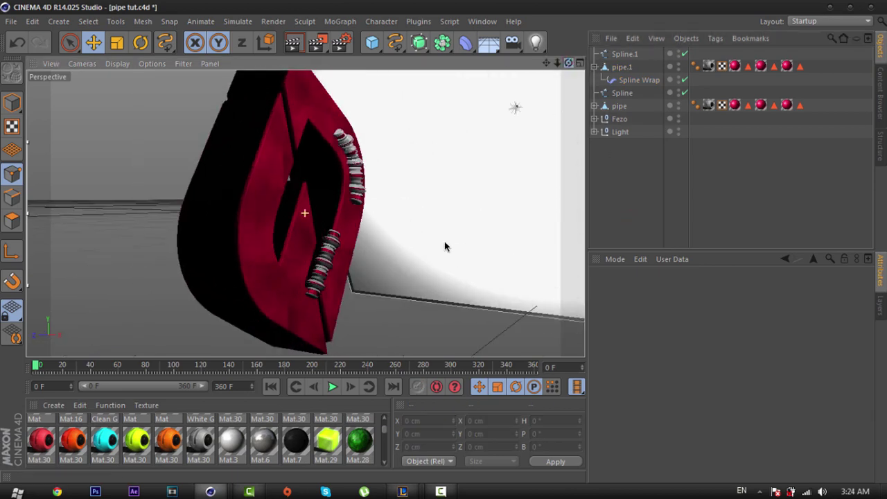
{"action": "left_click", "coordinate": [12, 106]}
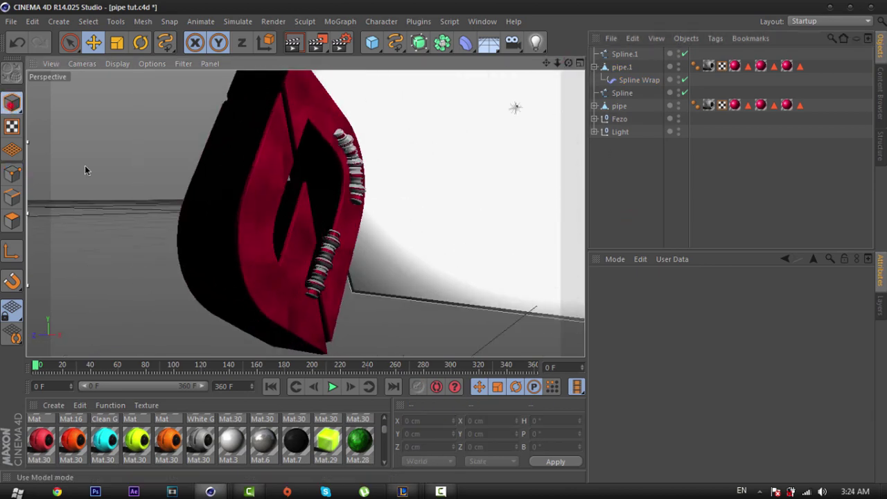
{"action": "left_click", "coordinate": [93, 42]}
{"action": "left_click", "coordinate": [624, 54]}
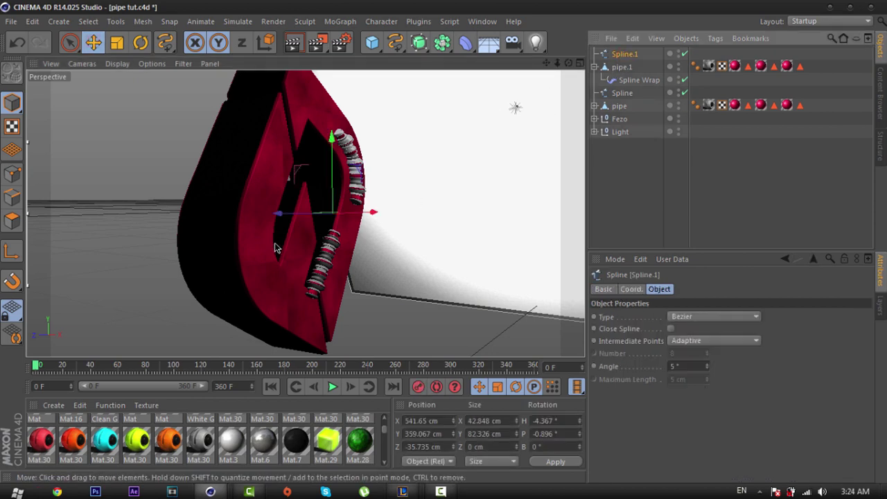
{"action": "left_click_drag", "start_coordinate": [276, 215], "coordinate": [252, 210]}
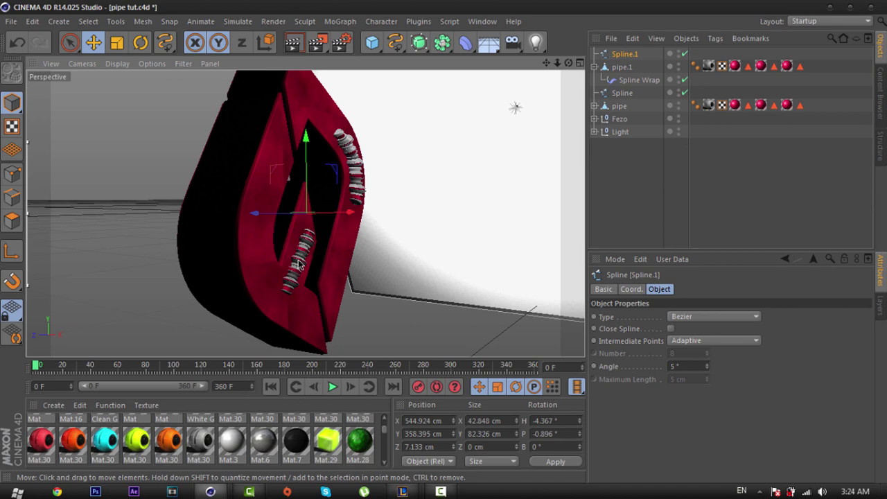
Step: Hide the duplicated pipe in the editor and renderer, and nudge Spline.1's lower end point along the Z axis in Points mode
{"action": "left_click", "coordinate": [654, 70]}
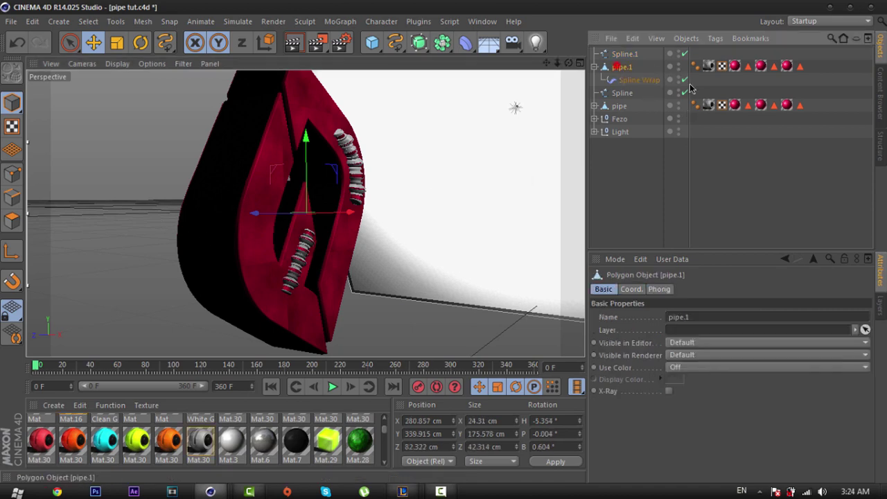
{"action": "left_click", "coordinate": [680, 69]}
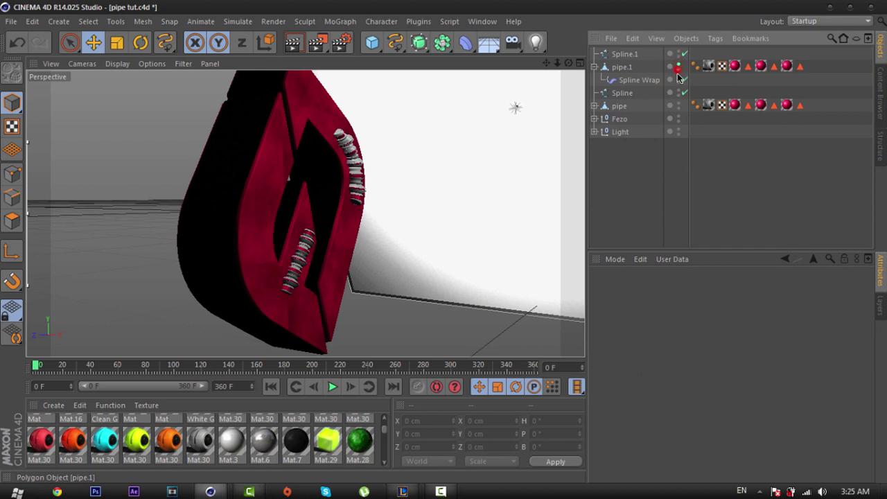
{"action": "left_click", "coordinate": [678, 67]}
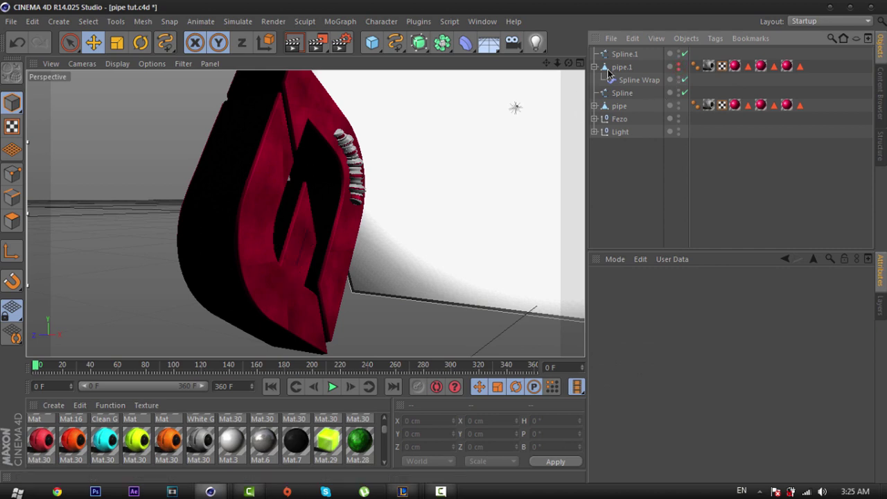
{"action": "left_click", "coordinate": [625, 55]}
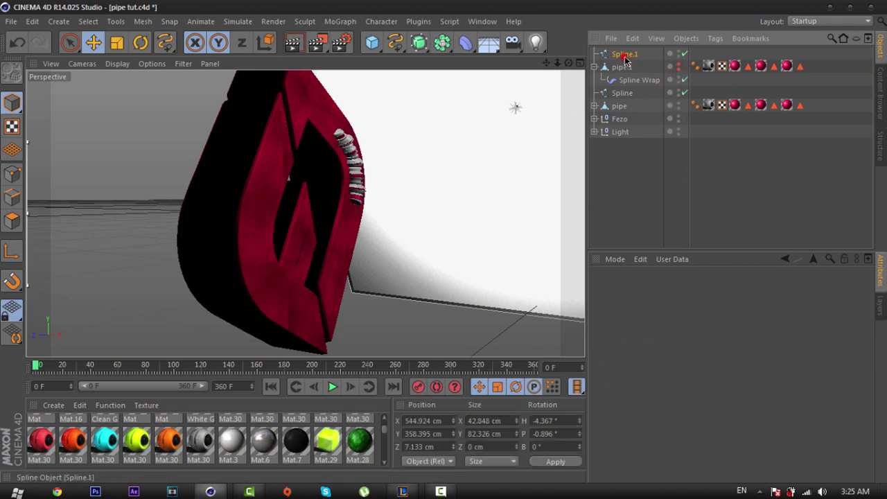
{"action": "left_click", "coordinate": [10, 176]}
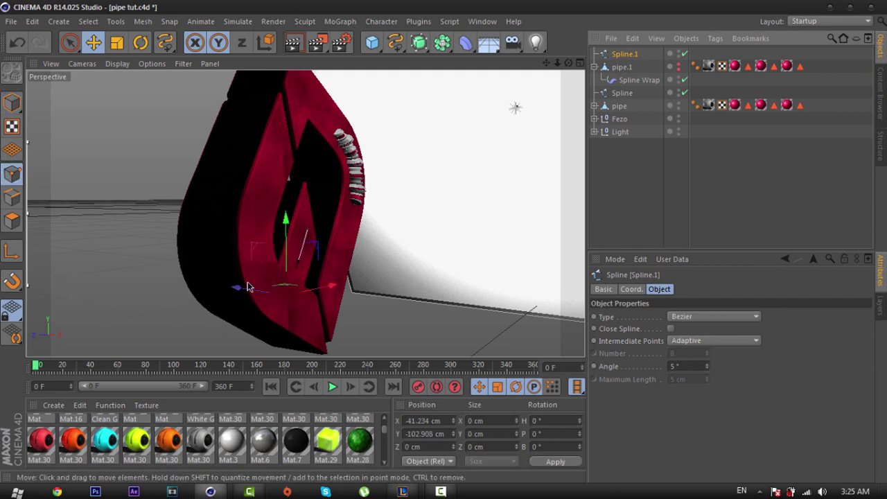
{"action": "left_click_drag", "start_coordinate": [235, 295], "coordinate": [235, 295]}
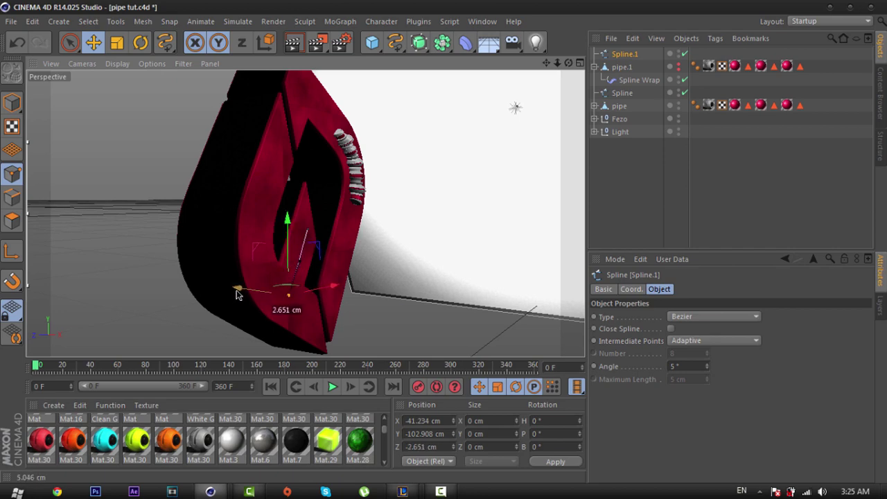
{"action": "left_click", "coordinate": [659, 185]}
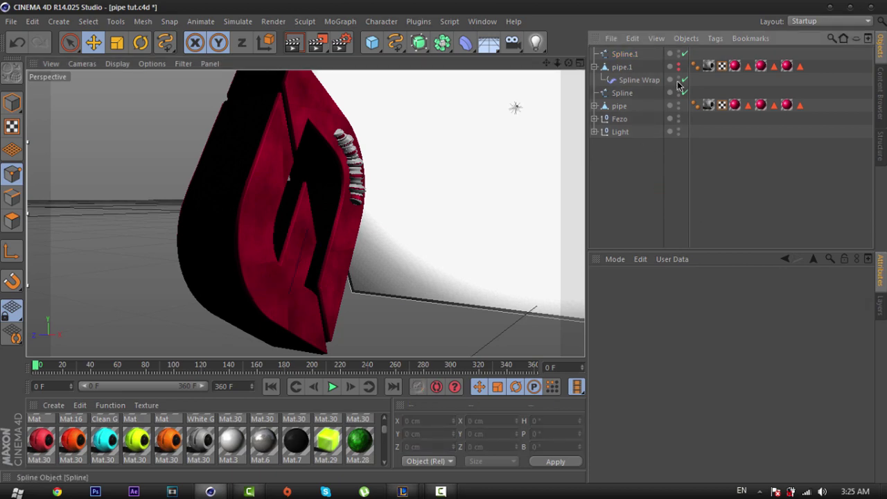
Step: Restore the duplicated pipe's default editor and renderer visibility and collapse its object hierarchy
{"action": "left_click", "coordinate": [628, 68]}
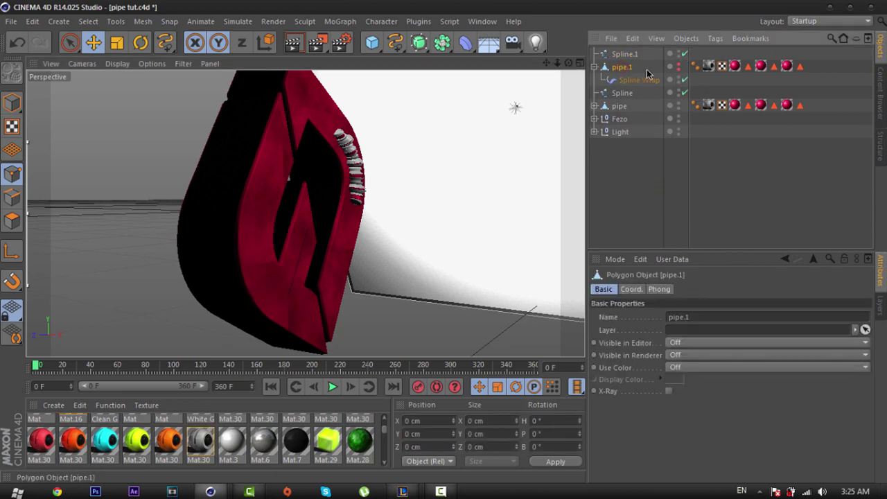
{"action": "left_click", "coordinate": [677, 66]}
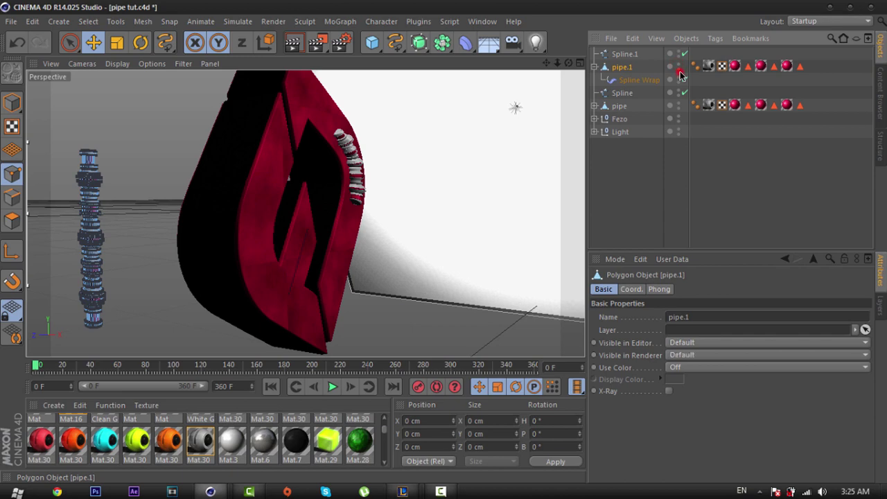
{"action": "left_click", "coordinate": [683, 78]}
{"action": "left_click", "coordinate": [608, 188]}
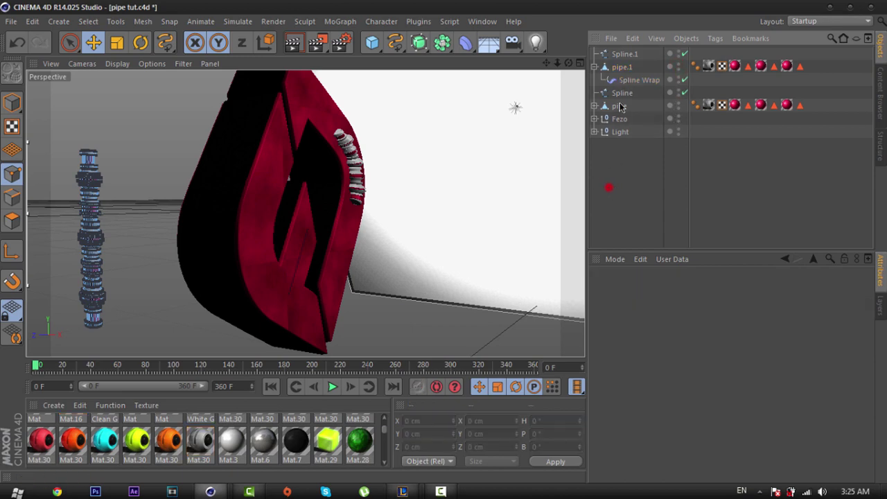
{"action": "left_click", "coordinate": [599, 68]}
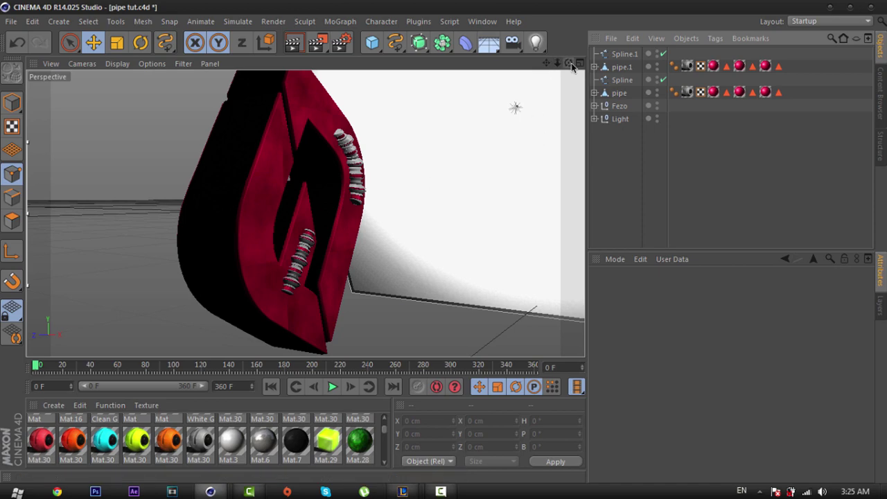
Step: Examine both wrapped pipes on the logo face from the front, close up and at a distance, and minimize the program window
{"action": "mouse_move", "coordinate": [433, 243]}
{"action": "left_mouse_down", "text": "alt"}
{"action": "mouse_move", "coordinate": [422, 242]}
{"action": "mouse_move", "coordinate": [438, 243]}
{"action": "left_mouse_up", "text": "alt"}
{"action": "scroll", "coordinate": [428, 247], "scroll_direction": "up", "scroll_amount": 5}
{"action": "scroll", "coordinate": [421, 249], "scroll_direction": "down", "scroll_amount": 8}
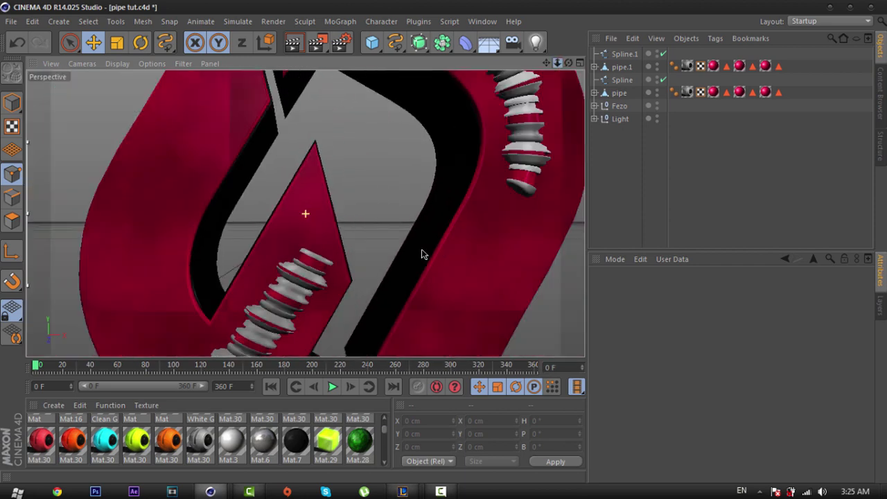
{"action": "scroll", "coordinate": [445, 243], "scroll_direction": "up", "scroll_amount": 3}
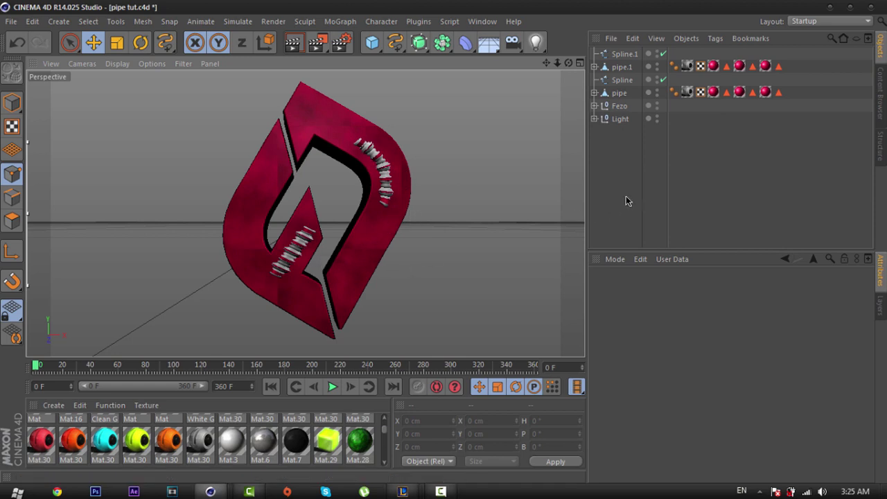
{"action": "left_click", "coordinate": [831, 9]}
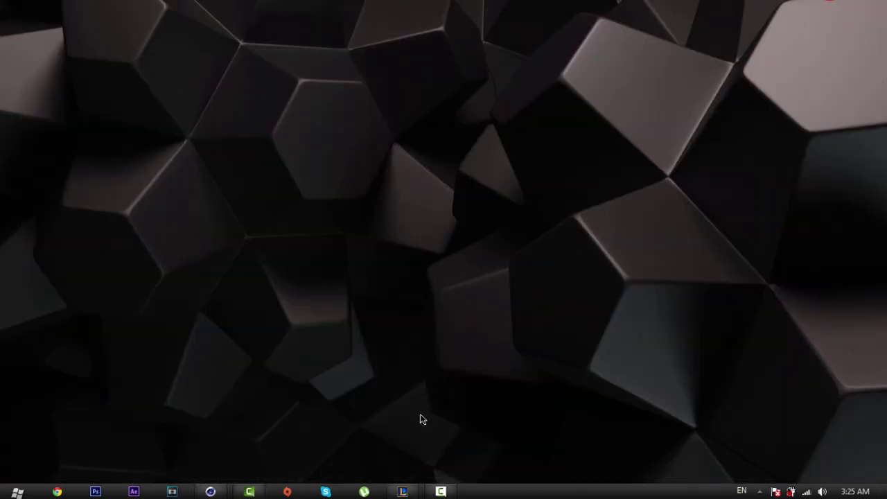